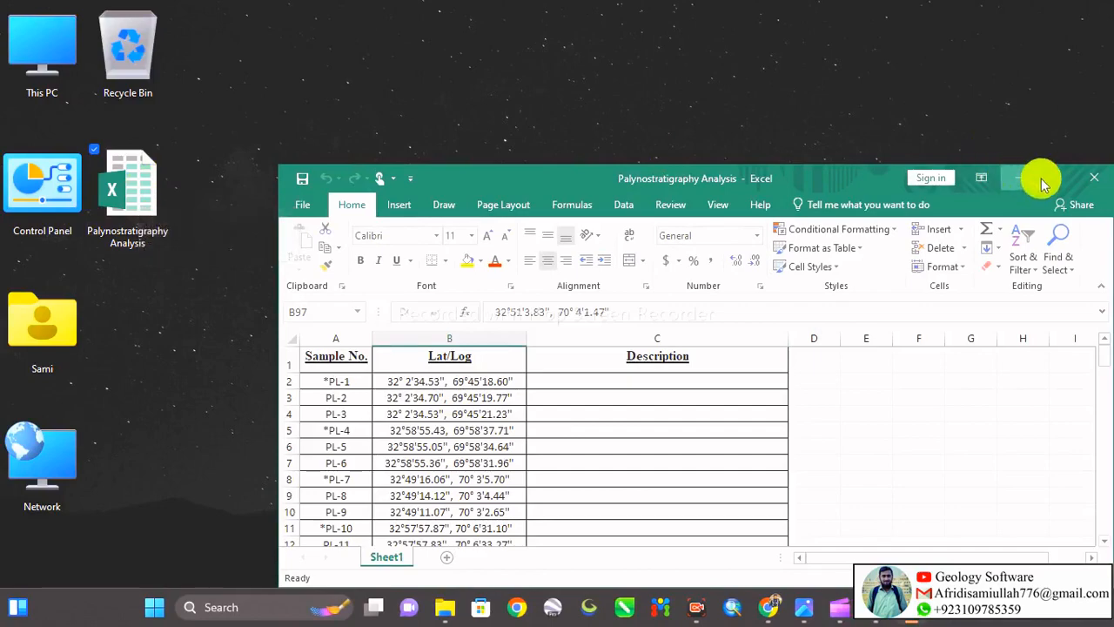
Step: Examine the sample numbers and Lat/Log coordinates throughout the Palynostratigraphy Analysis worksheet
left_click(1054, 179)
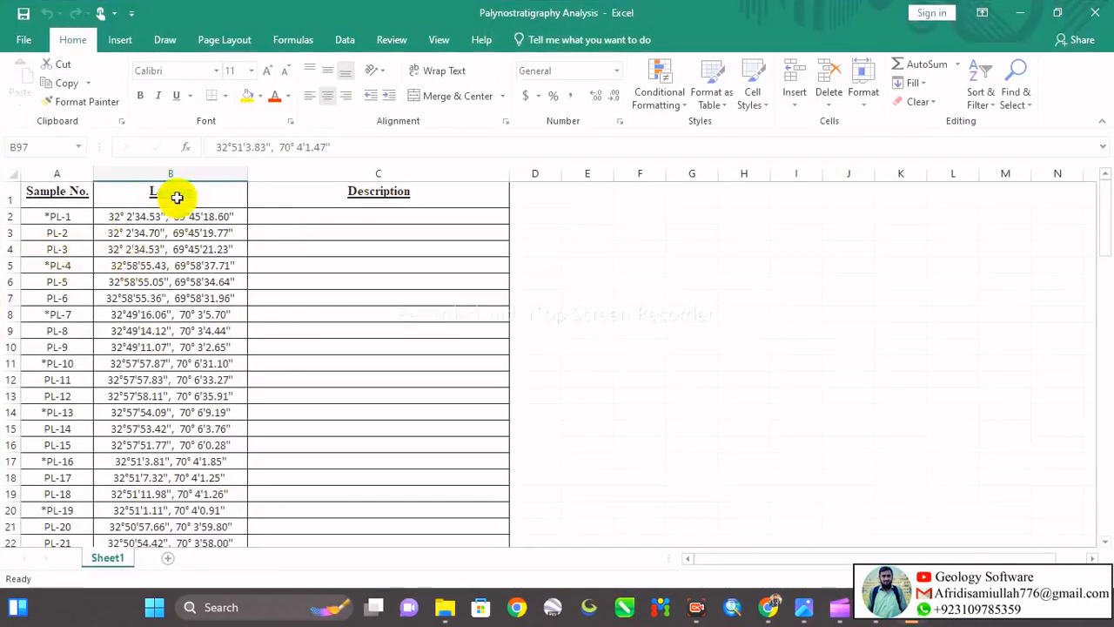
scroll(192, 225, "down", 9)
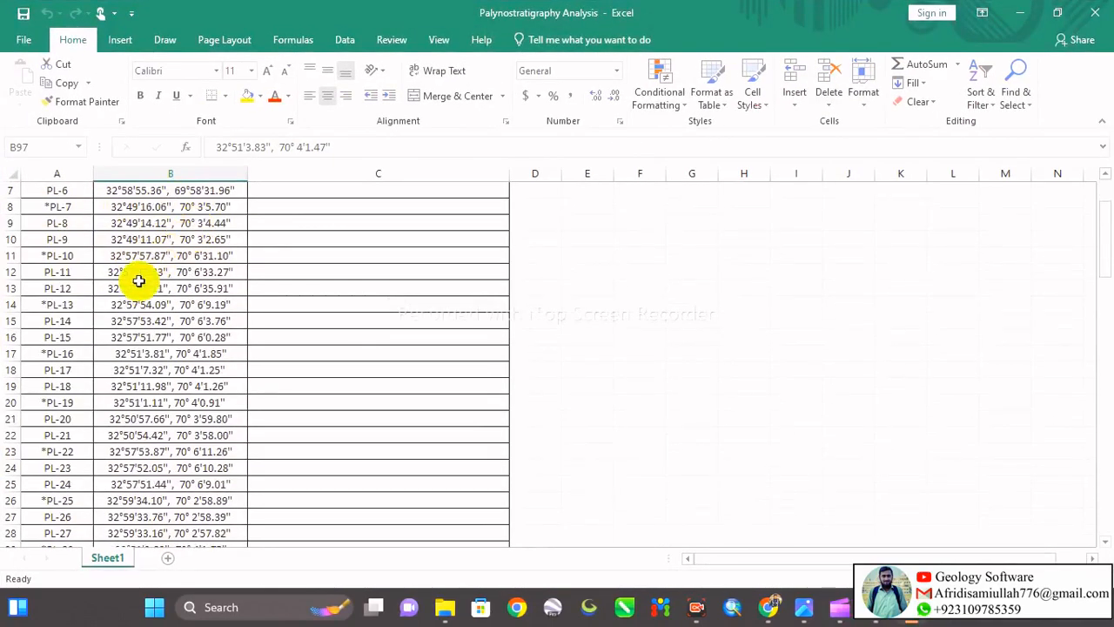
scroll(133, 338, "down", 12)
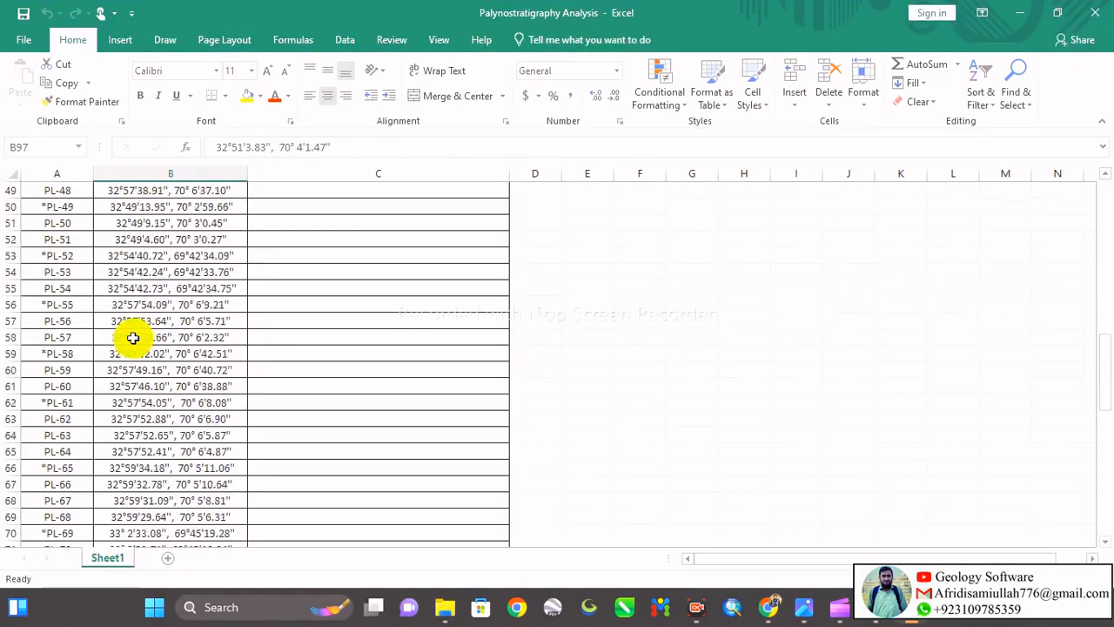
scroll(134, 338, "down", 9)
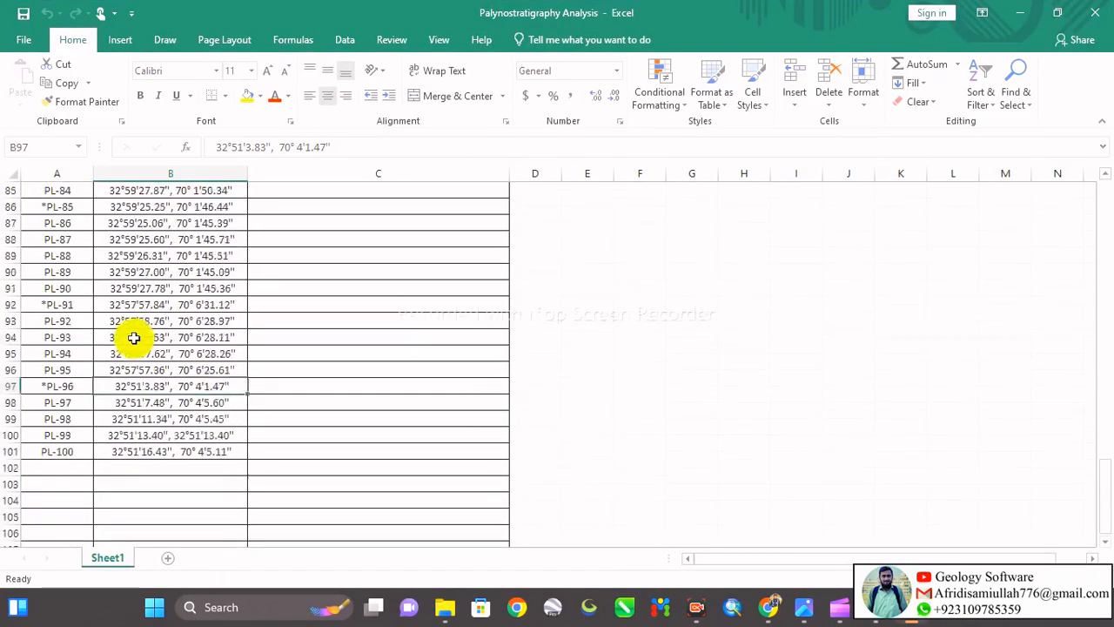
scroll(136, 336, "up", 6)
scroll(136, 336, "up", 20)
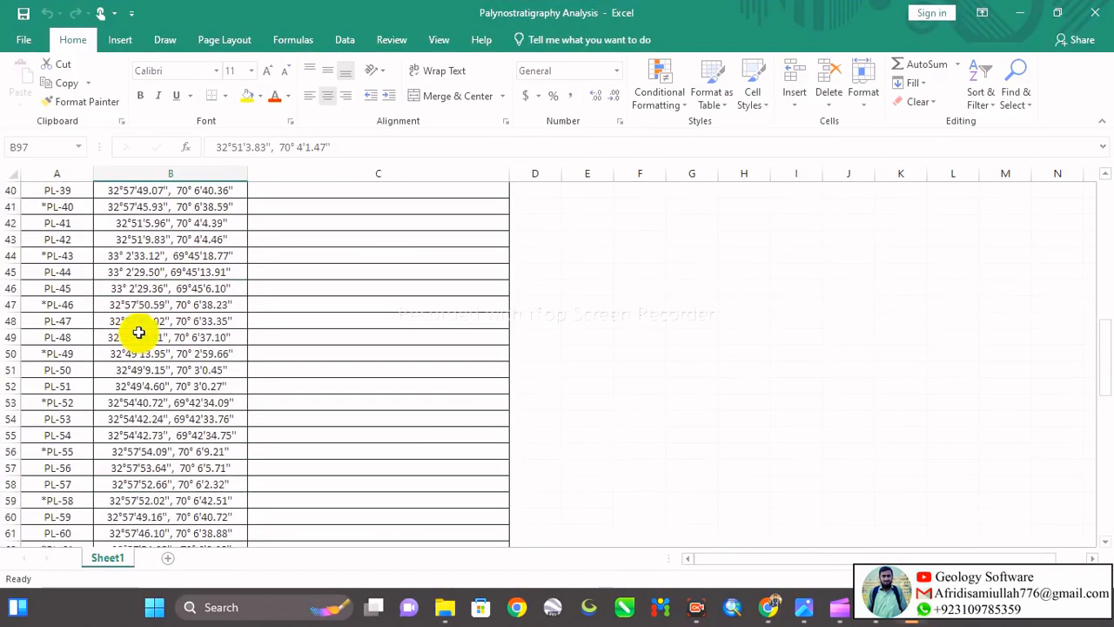
scroll(145, 306, "up", 4)
scroll(144, 295, "down", 5)
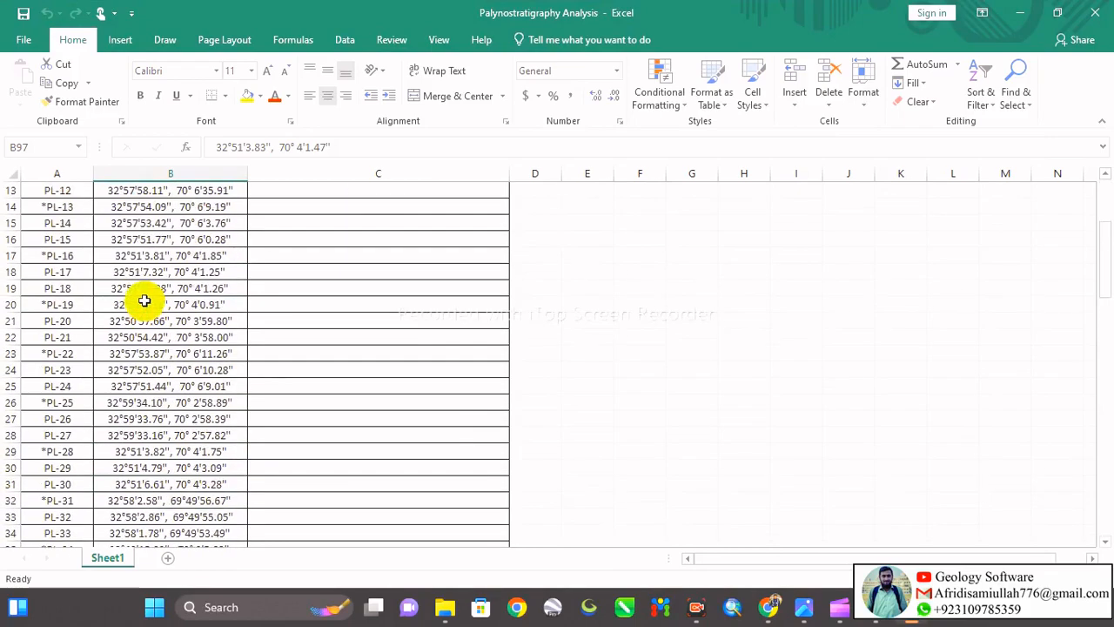
scroll(144, 296, "up", 5)
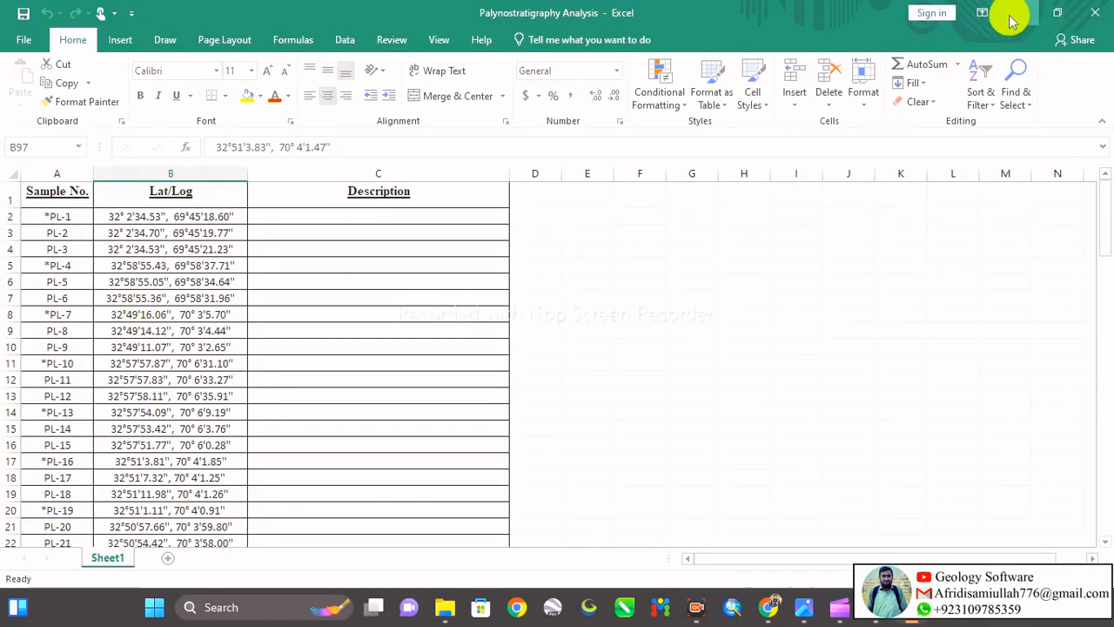
scroll(583, 246, "down", 2)
scroll(292, 310, "up", 2)
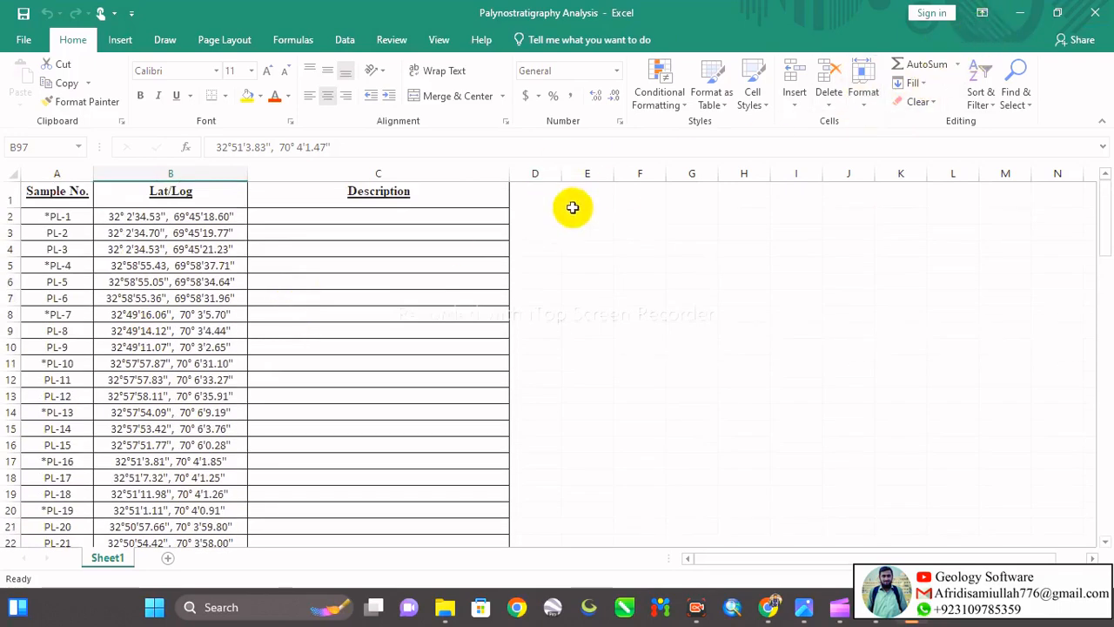
left_click(1020, 14)
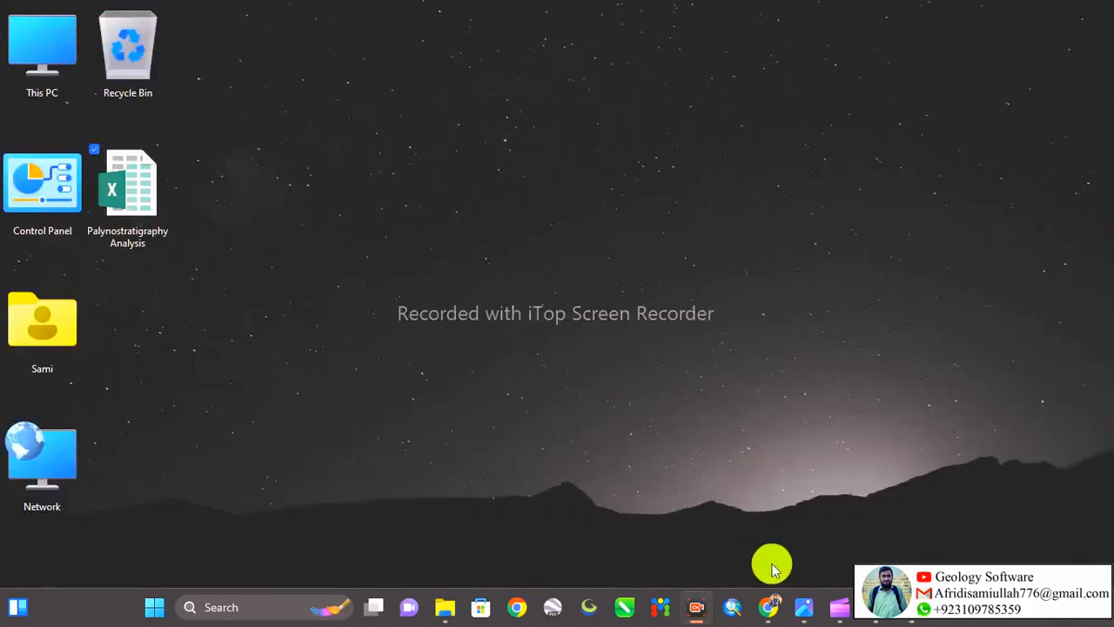
Step: Switch to Chrome and search the web for "google map" in a new tab
left_click(708, 559)
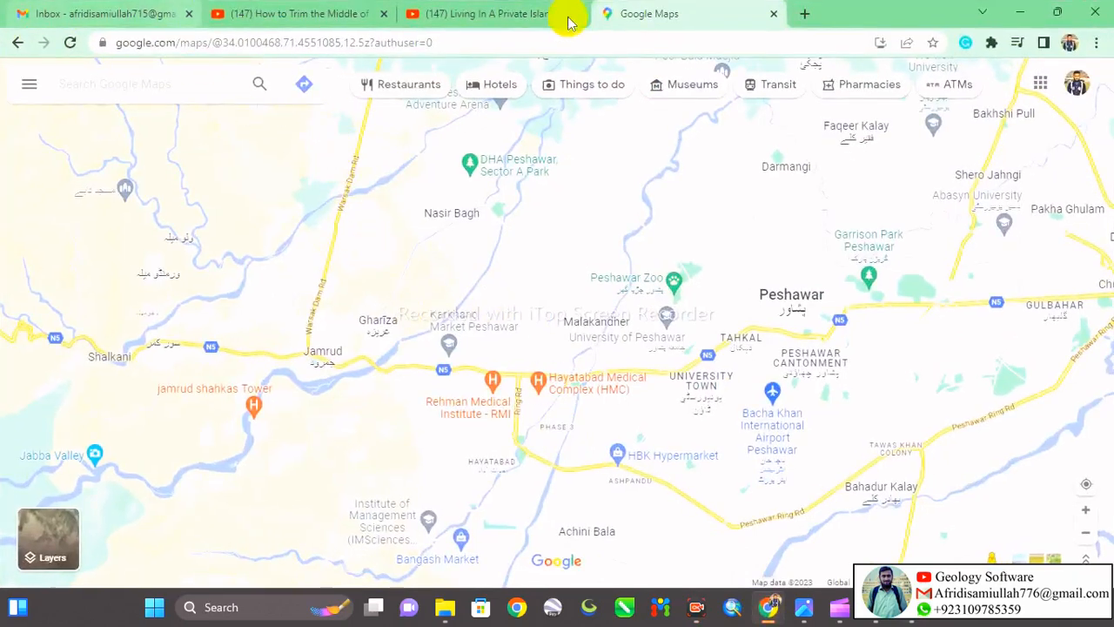
left_click(801, 14)
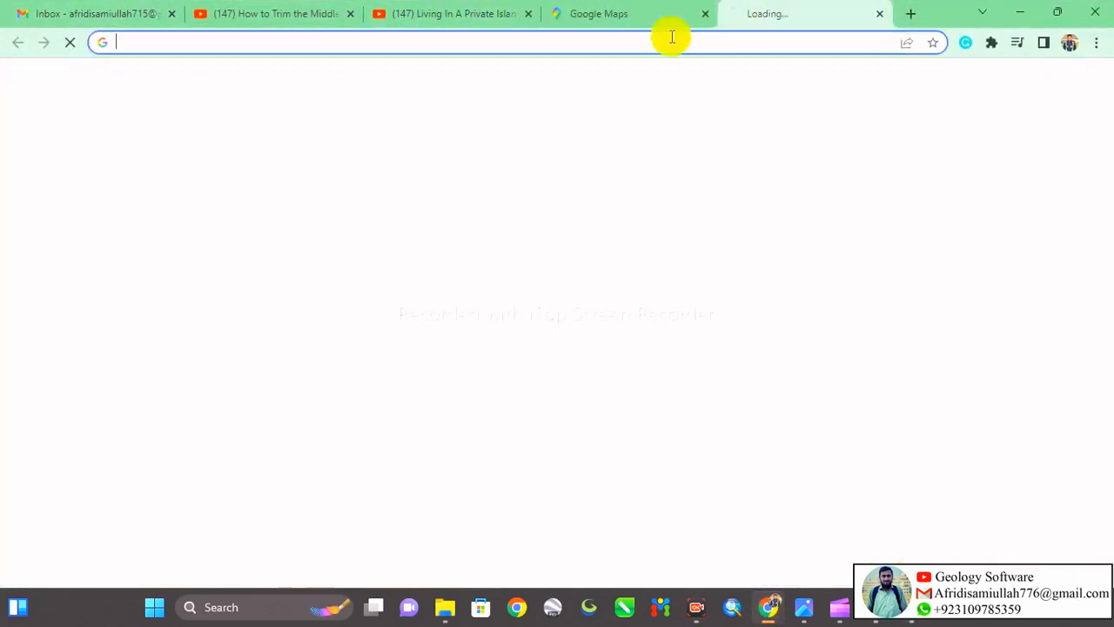
left_click(453, 40)
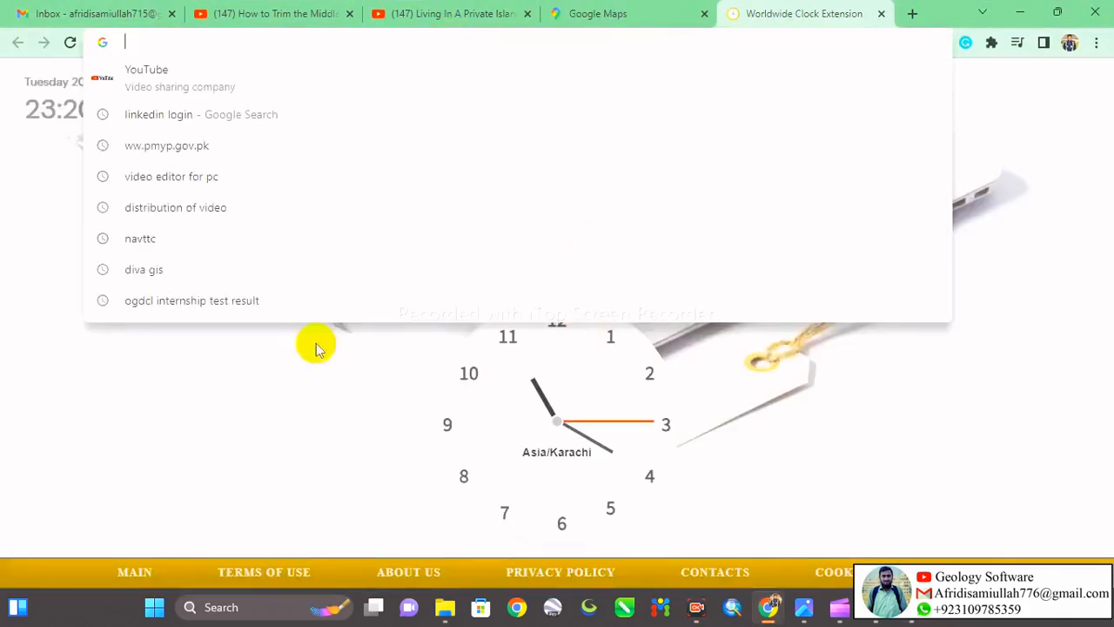
left_click(190, 357)
type("g")
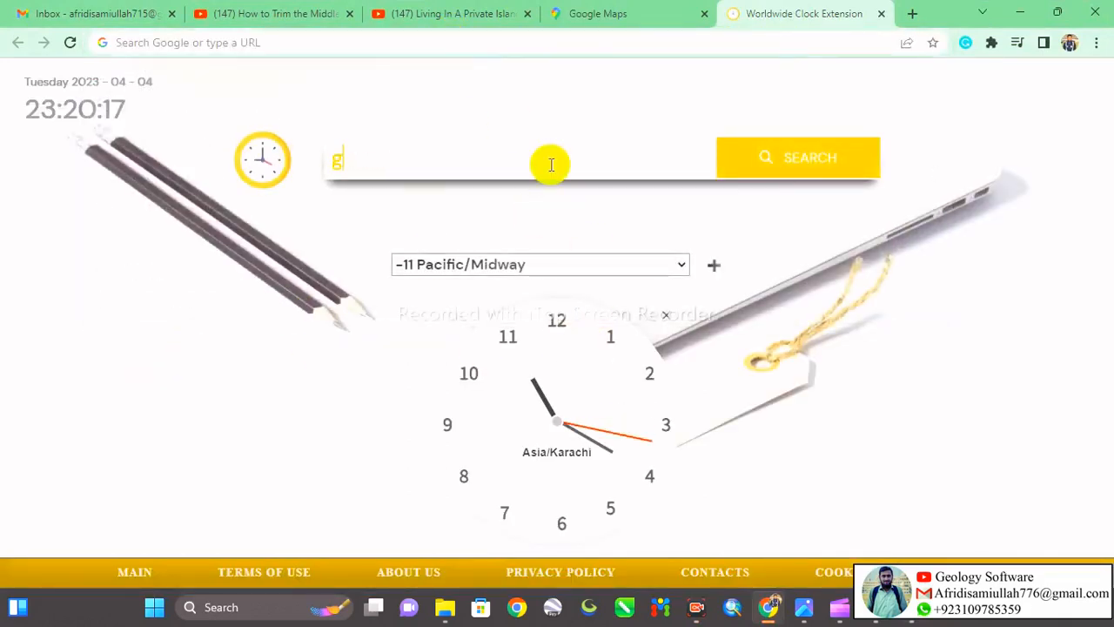
type("oogle map")
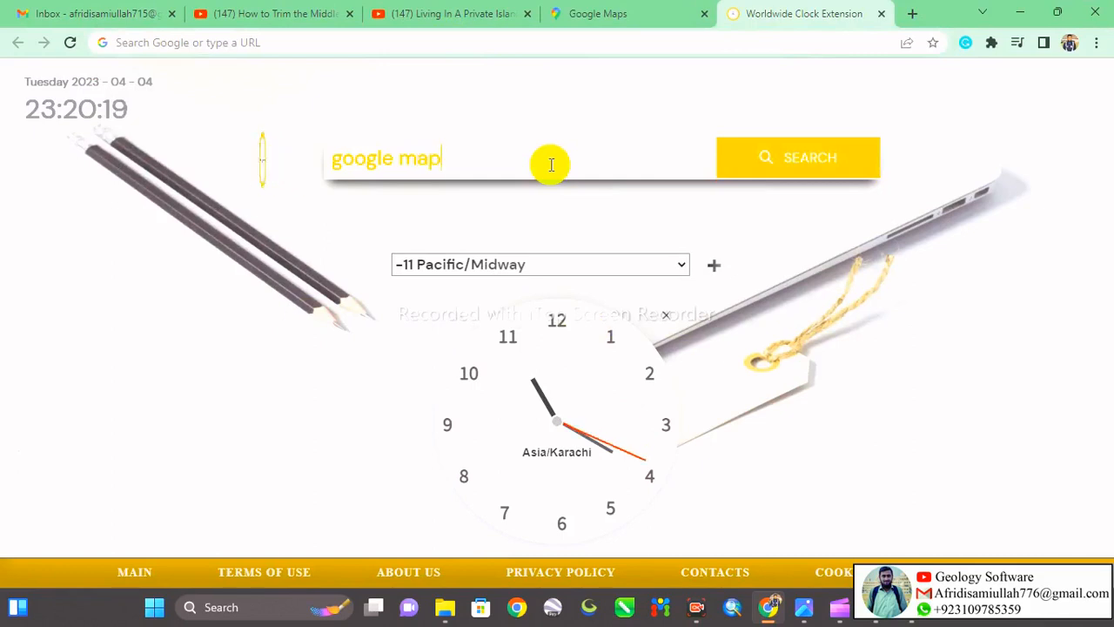
key("Return")
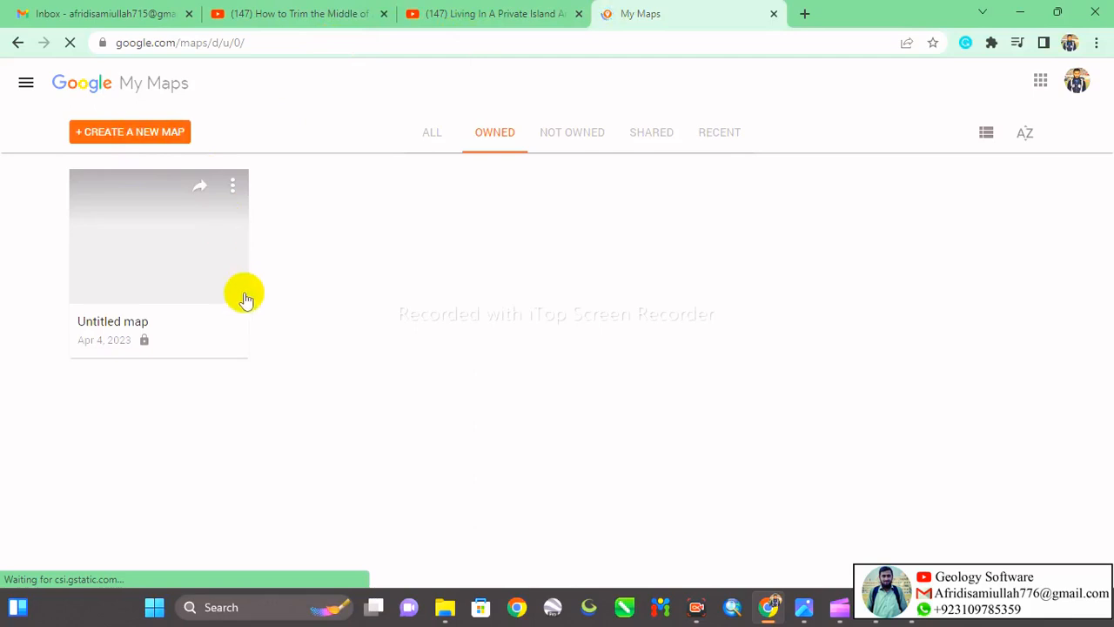
Step: Create a new map in Google My Maps and rename its untitled layer as Location of Sample
left_click(158, 131)
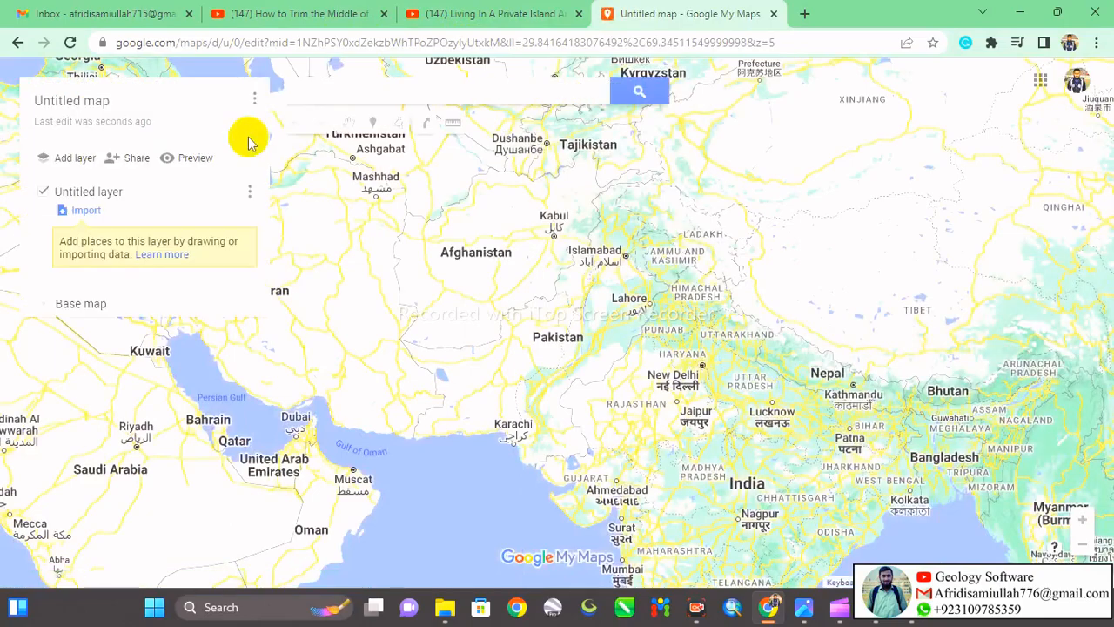
scroll(519, 261, "down", 1)
scroll(537, 264, "up", 1)
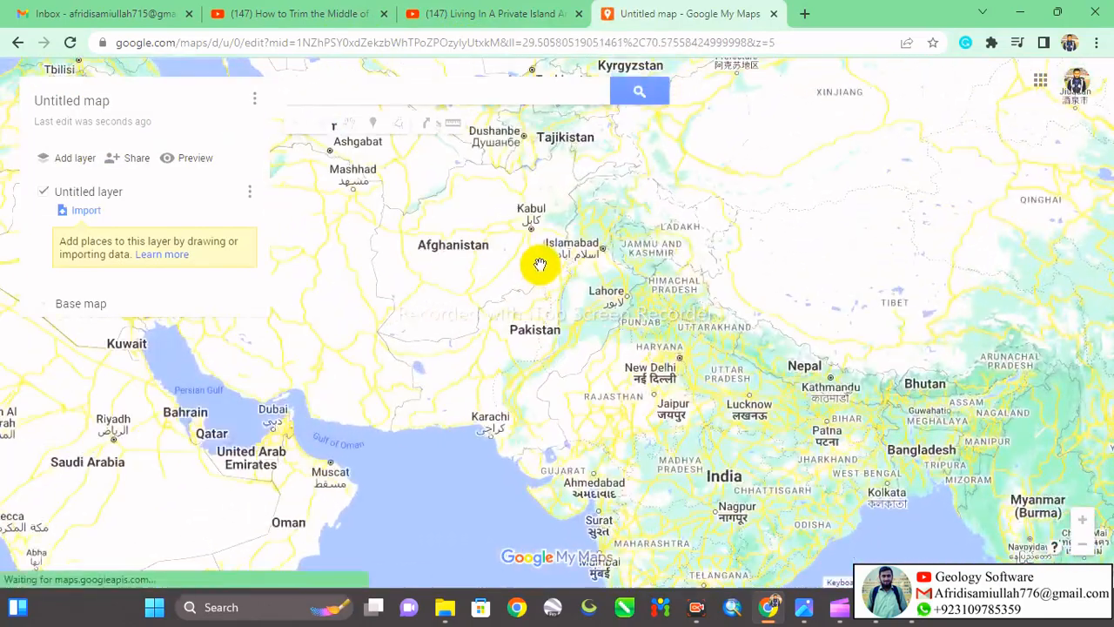
scroll(540, 264, "down", 1)
left_click_drag(544, 250, 546, 279)
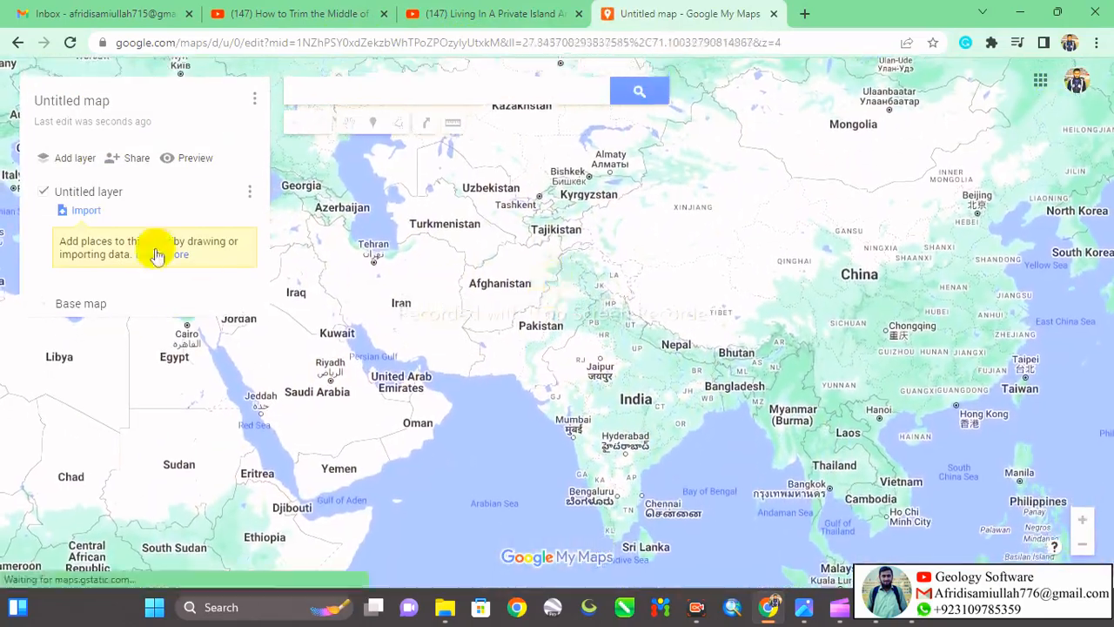
left_click(87, 188)
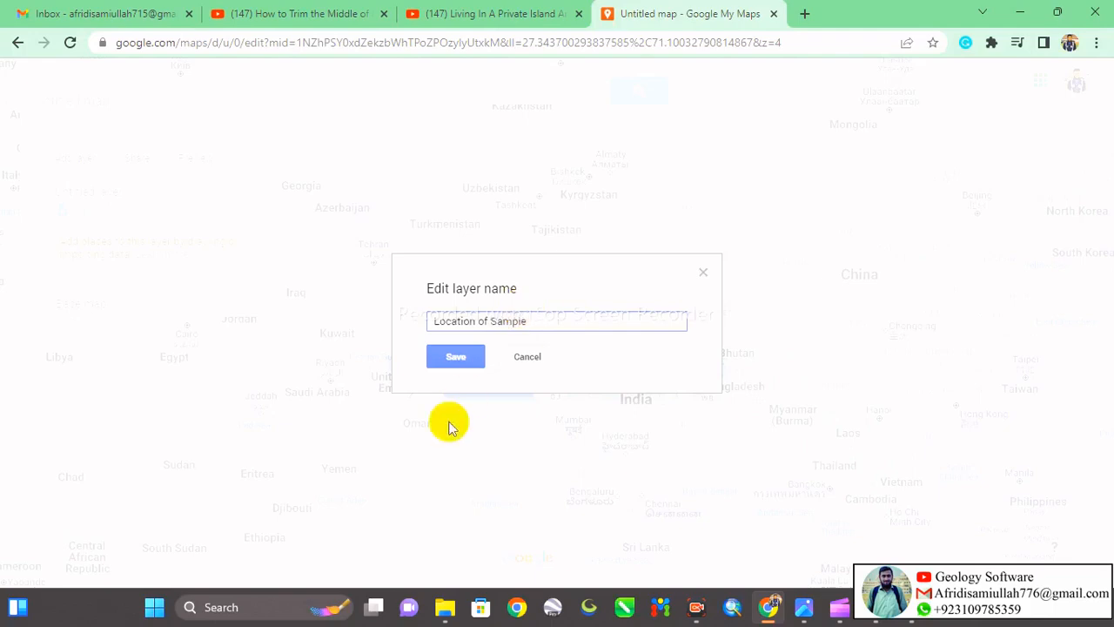
left_click(454, 353)
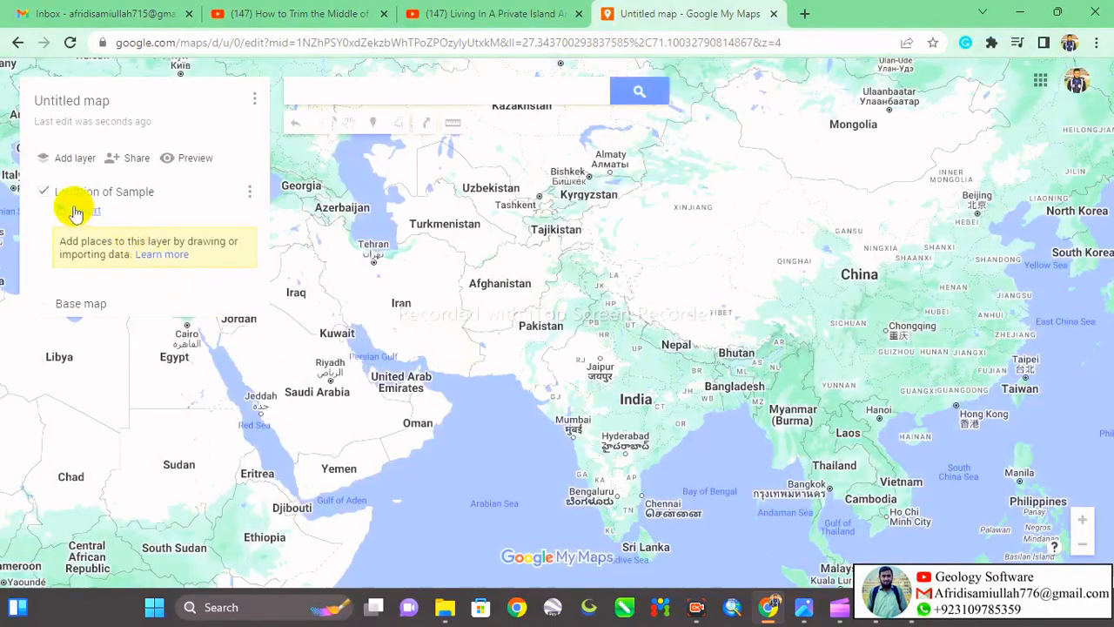
Step: Import the Palynostratigraphy Analysis Excel file from the Desktop into the Location of Sample layer
left_click(80, 210)
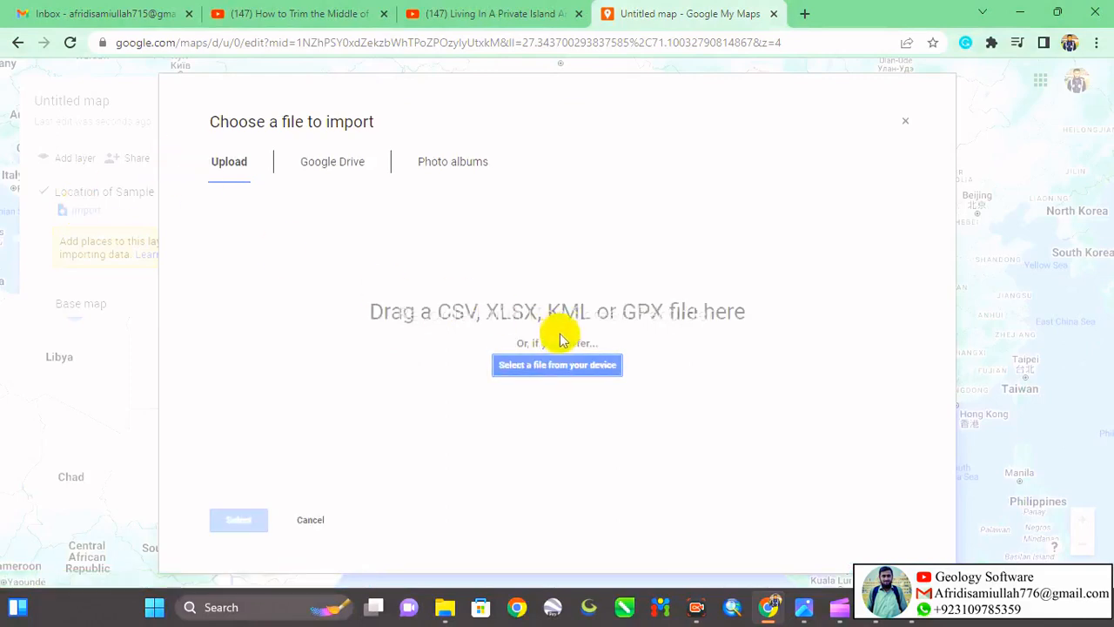
left_click(616, 362)
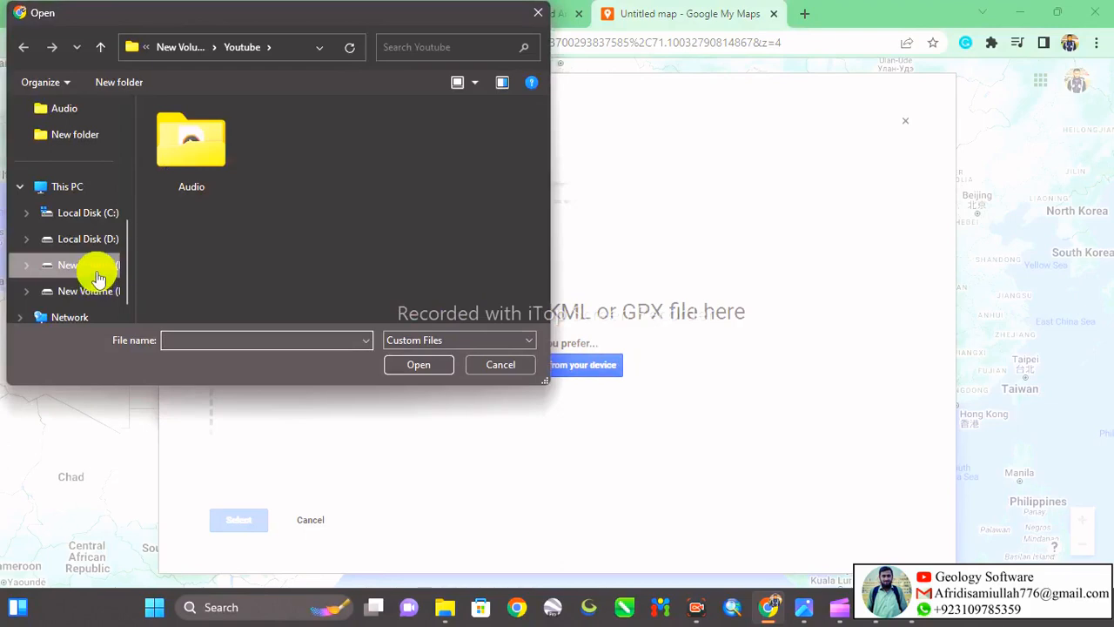
scroll(103, 261, "down", 1)
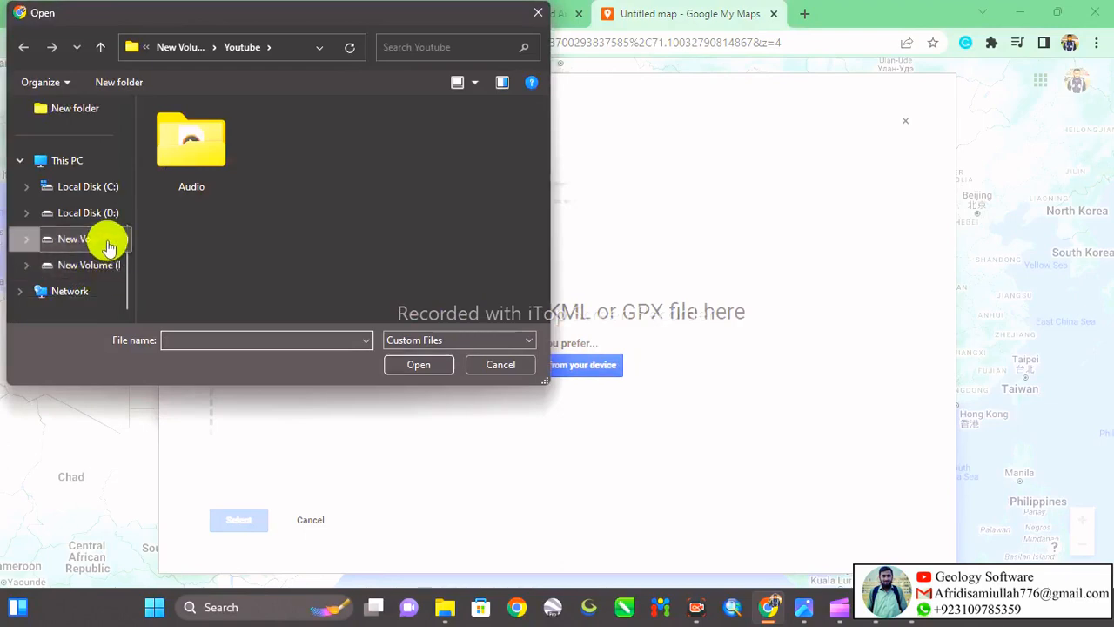
left_click(108, 247)
scroll(92, 169, "up", 5)
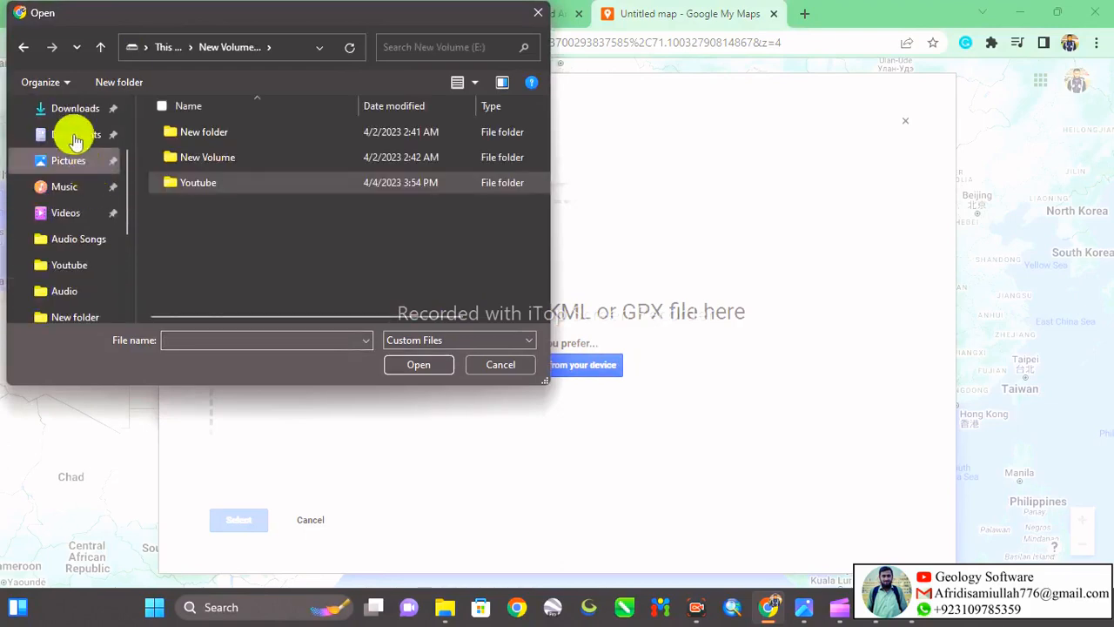
scroll(73, 120, "up", 3)
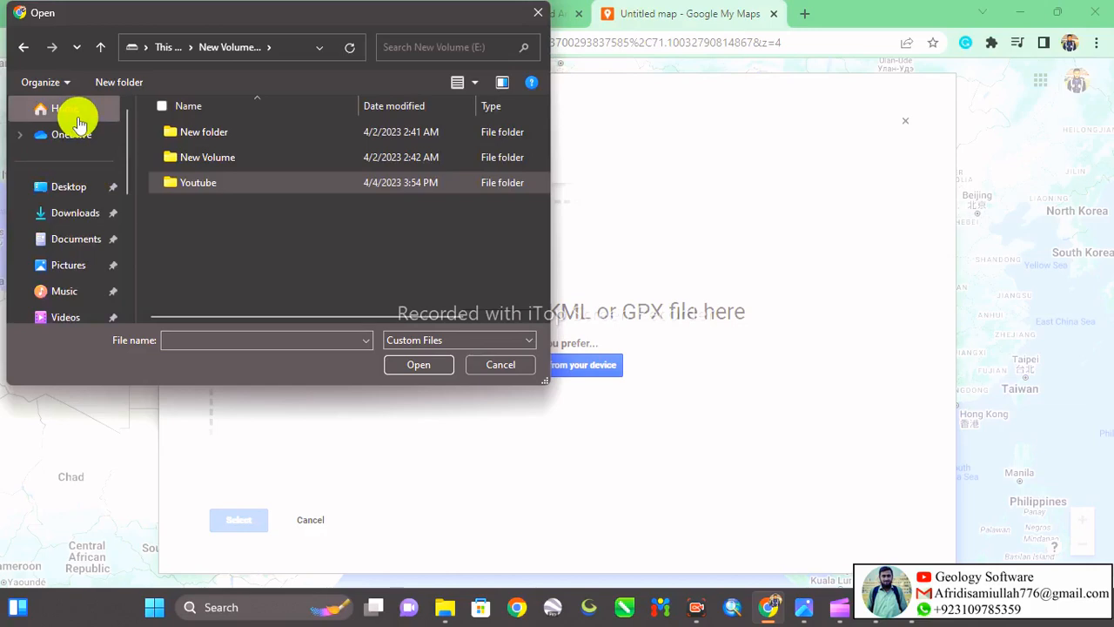
left_click(77, 193)
left_click(243, 132)
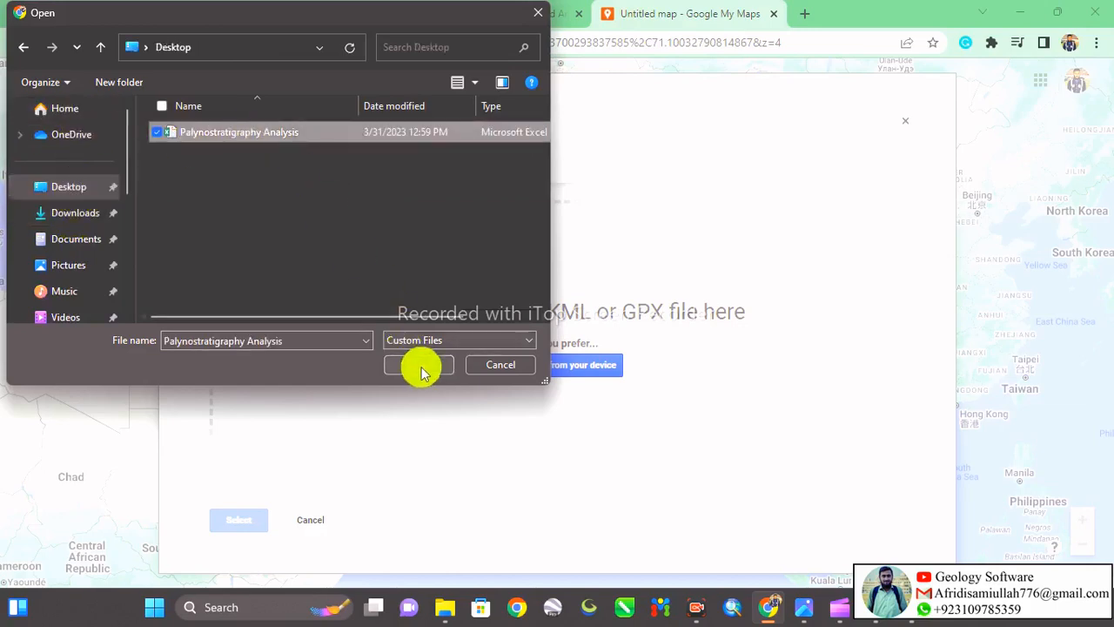
left_click(418, 365)
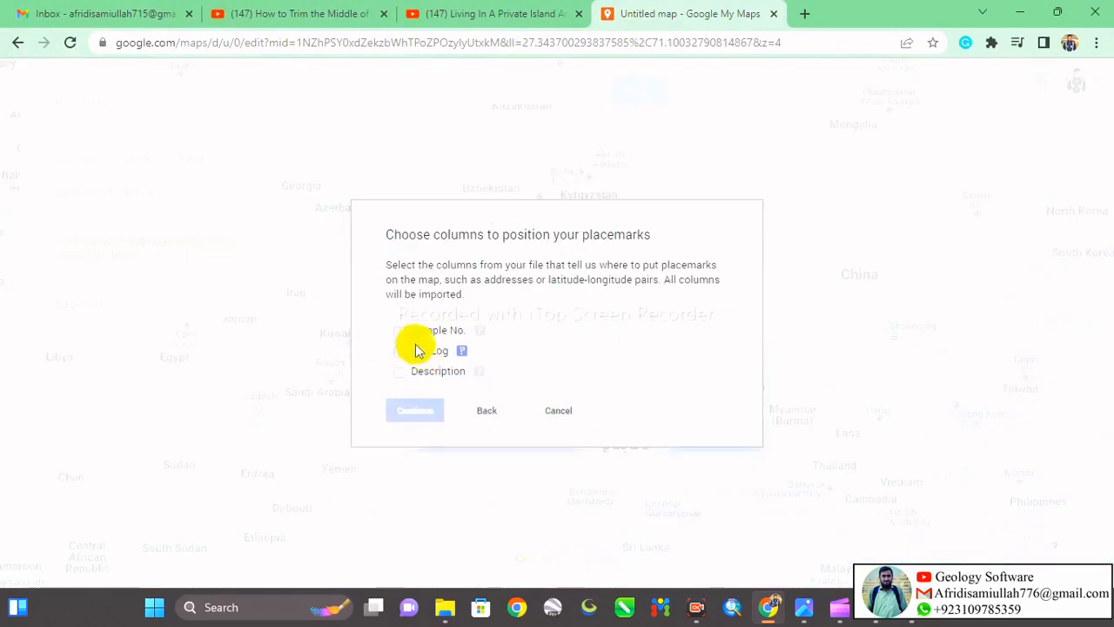
Step: Try to position the imported placemarks by the Sample No. column and title them with the Lat/Log column
left_click(400, 332)
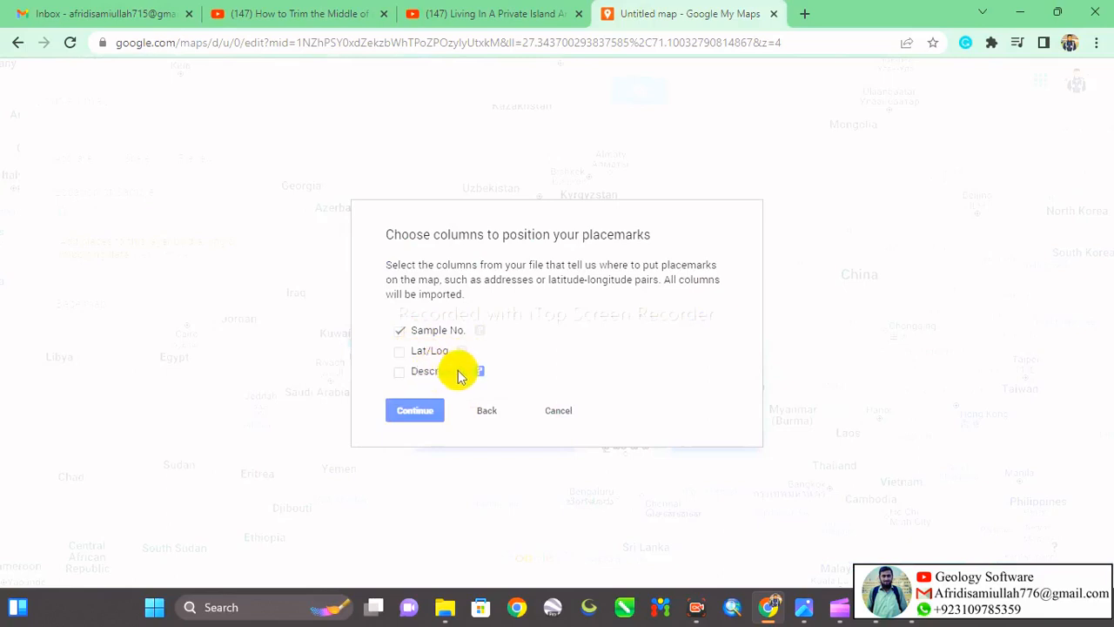
left_click(433, 413)
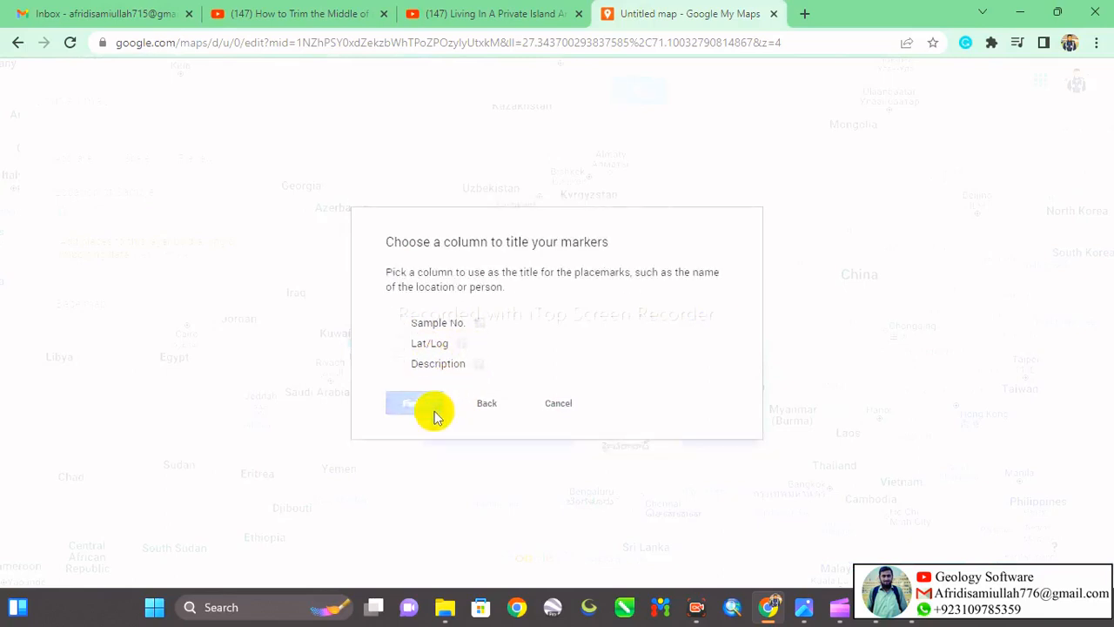
left_click(398, 344)
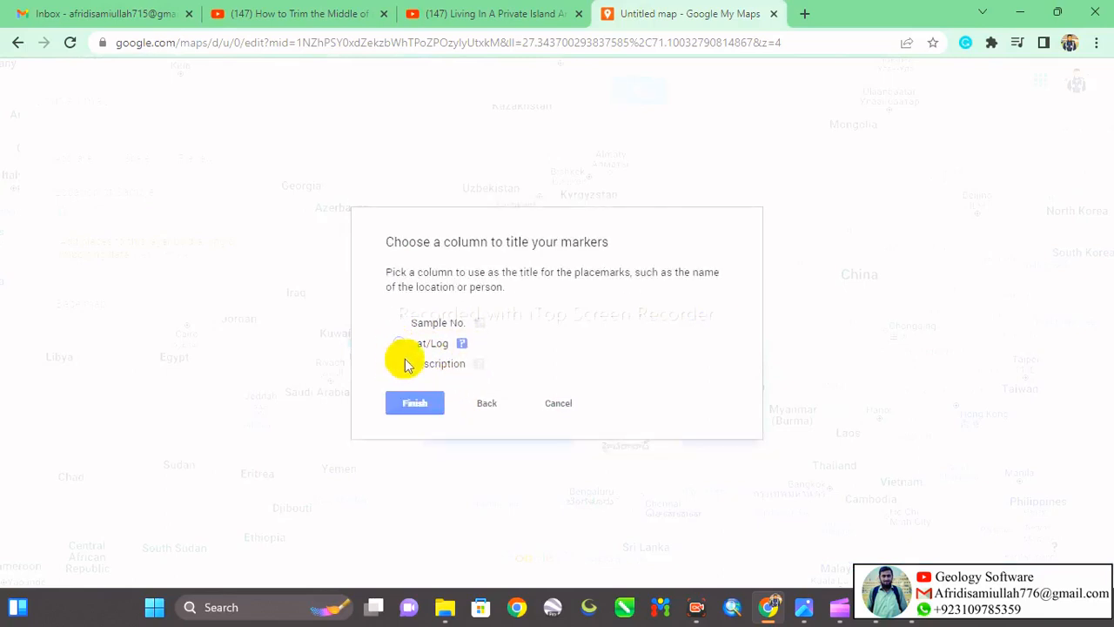
left_click(418, 404)
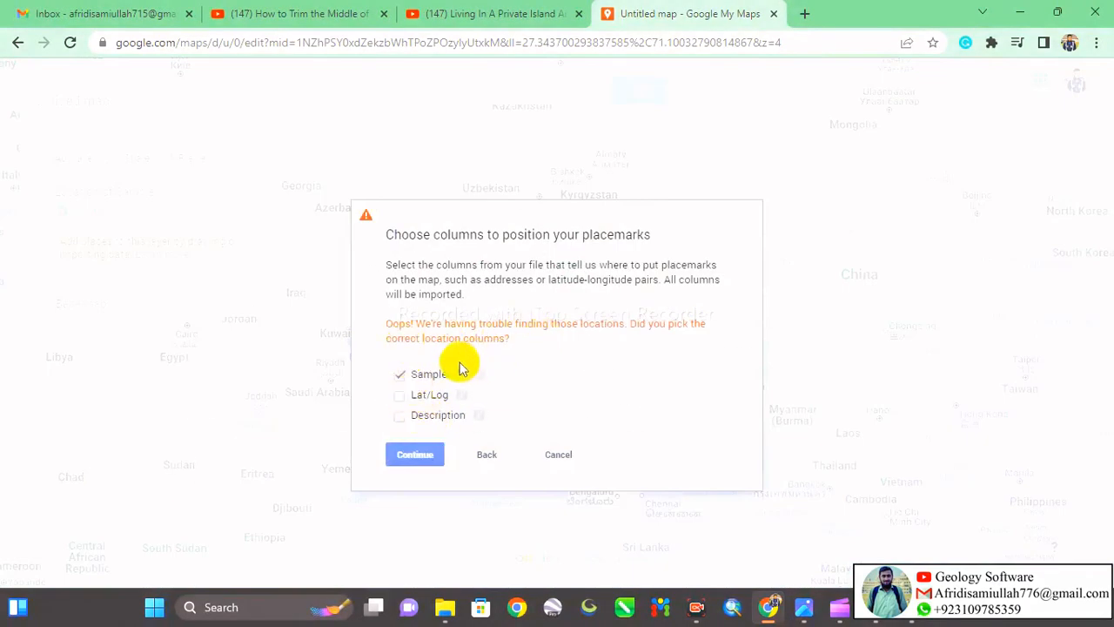
Step: Try to position the placemarks by both Sample No. and Lat/Log as Latitude,Longitude, using Lat/Log as the marker title
left_click(404, 397)
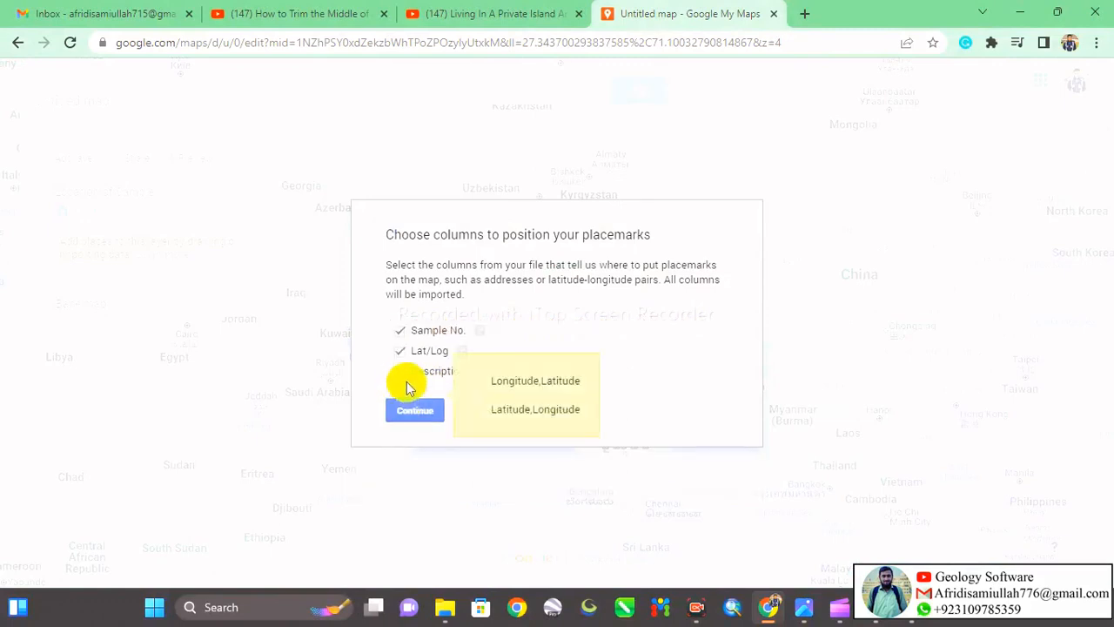
left_click(480, 381)
left_click(481, 404)
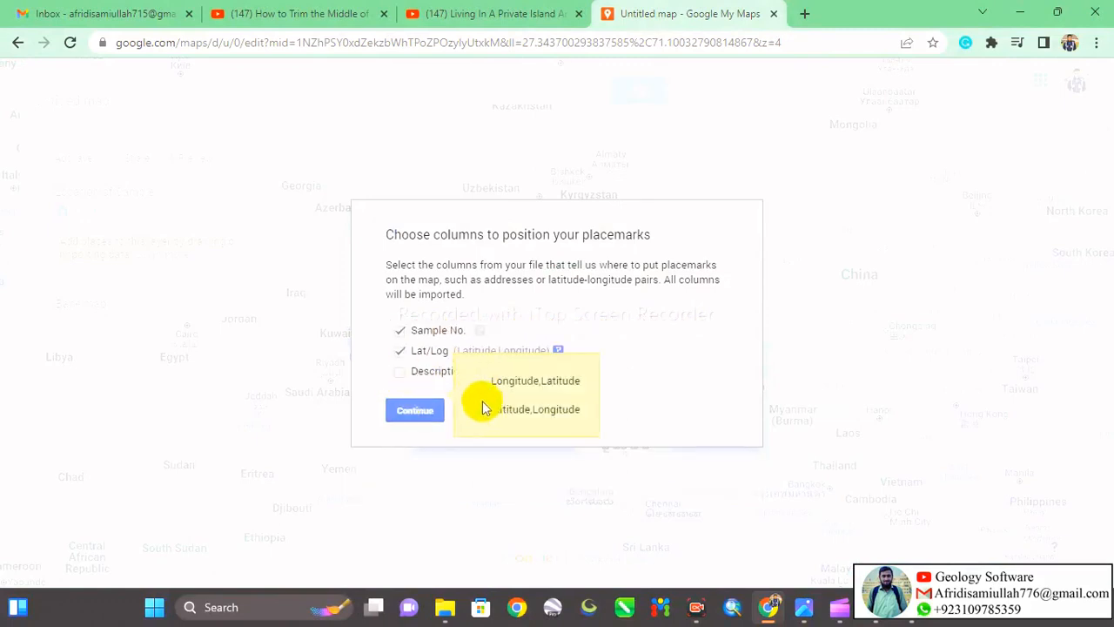
left_click(427, 410)
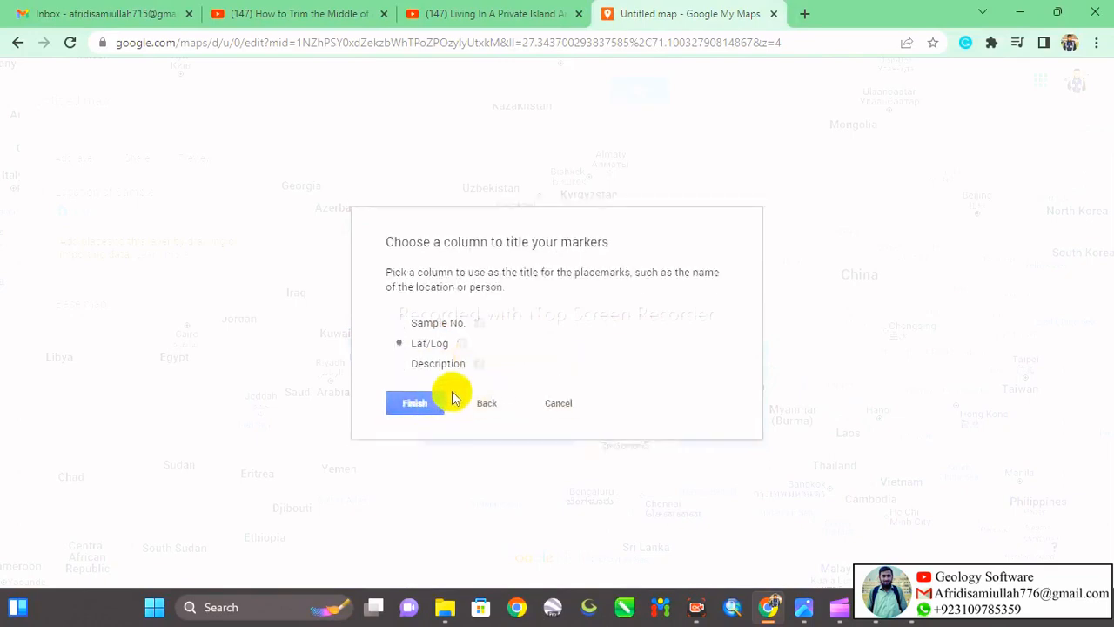
left_click(400, 343)
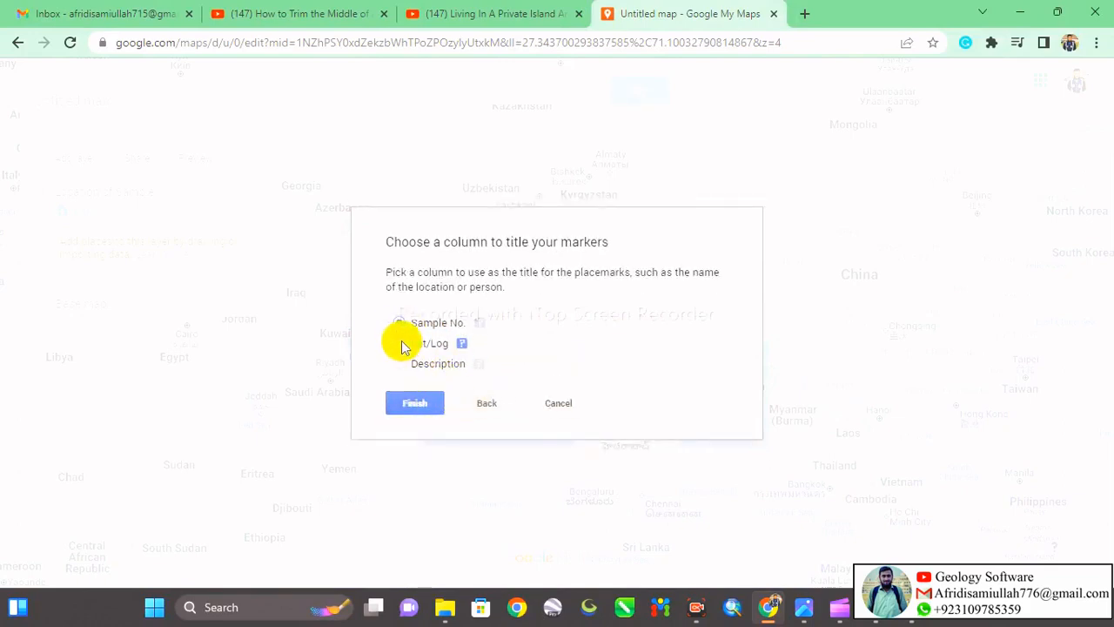
left_click(409, 403)
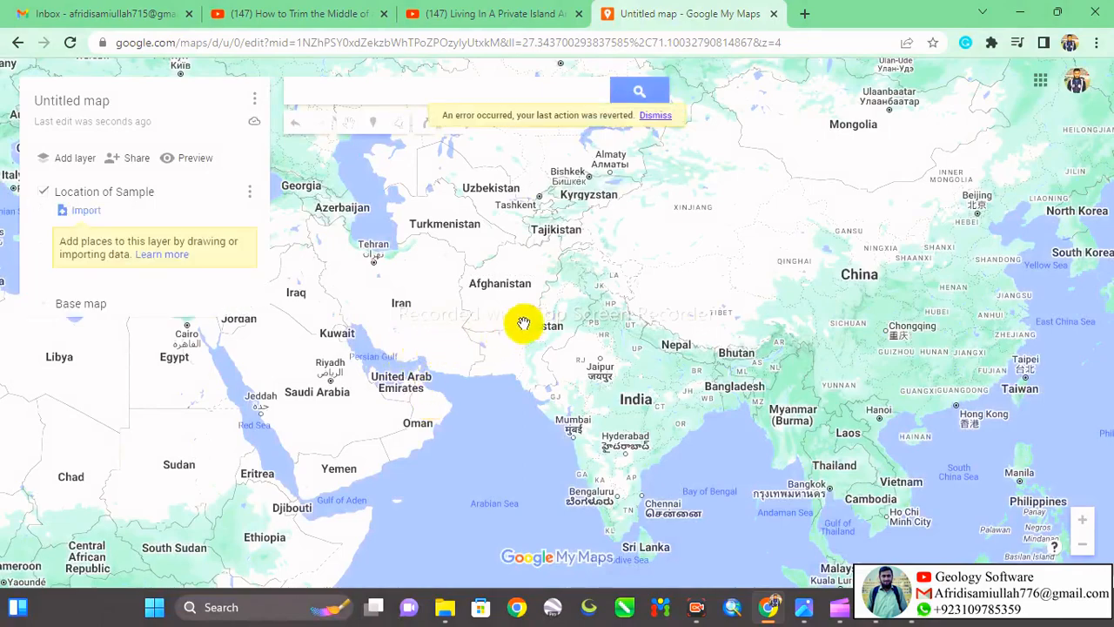
scroll(555, 273, "up", 1)
scroll(555, 274, "up", 1)
scroll(557, 274, "up", 1)
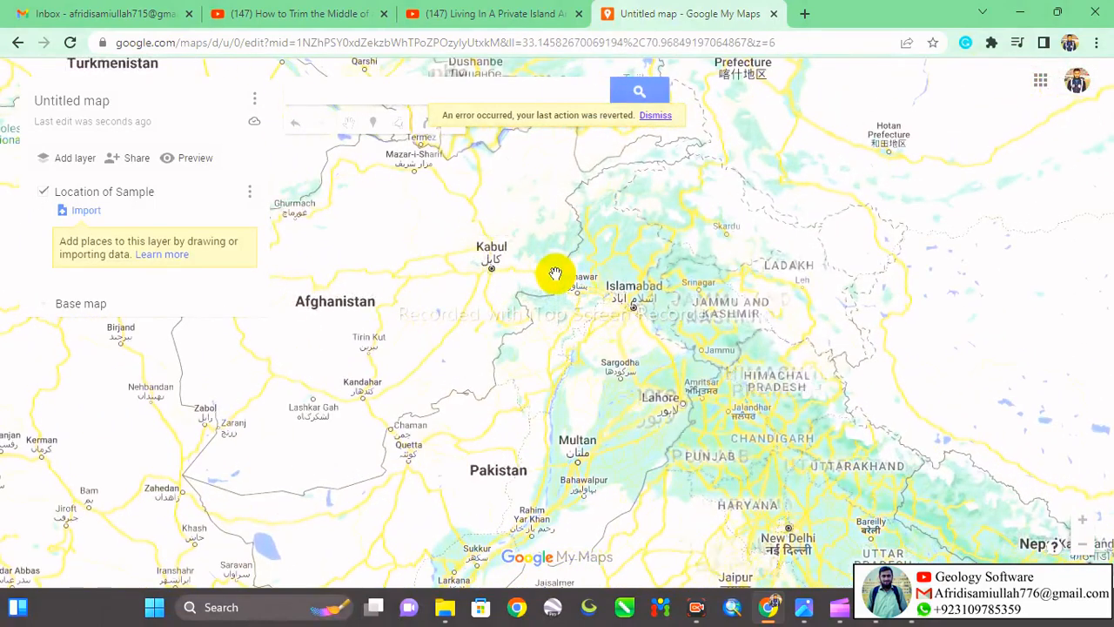
scroll(560, 274, "up", 1)
scroll(560, 274, "down", 1)
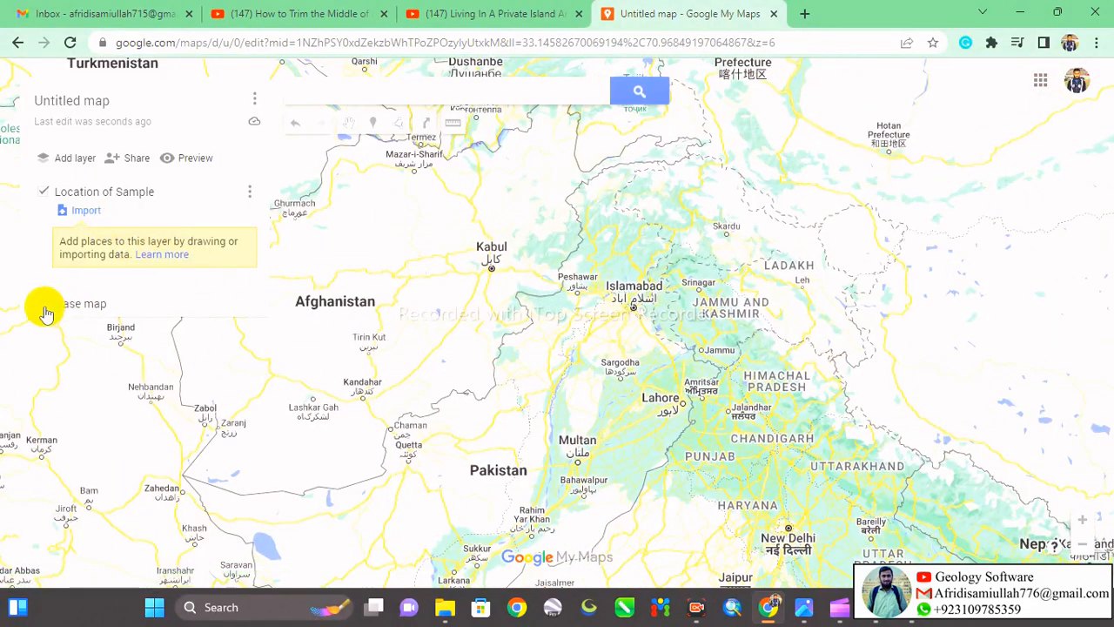
Step: Import the Palynostratigraphy Analysis Excel file from the Desktop into the empty Location of Sample layer again
left_click(84, 214)
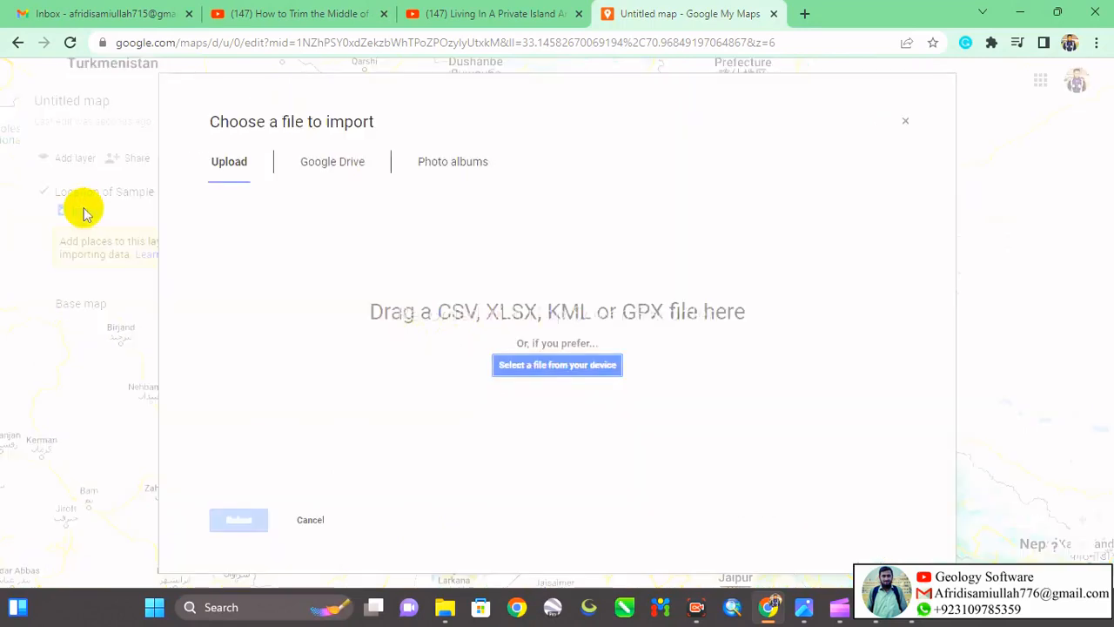
left_click(561, 364)
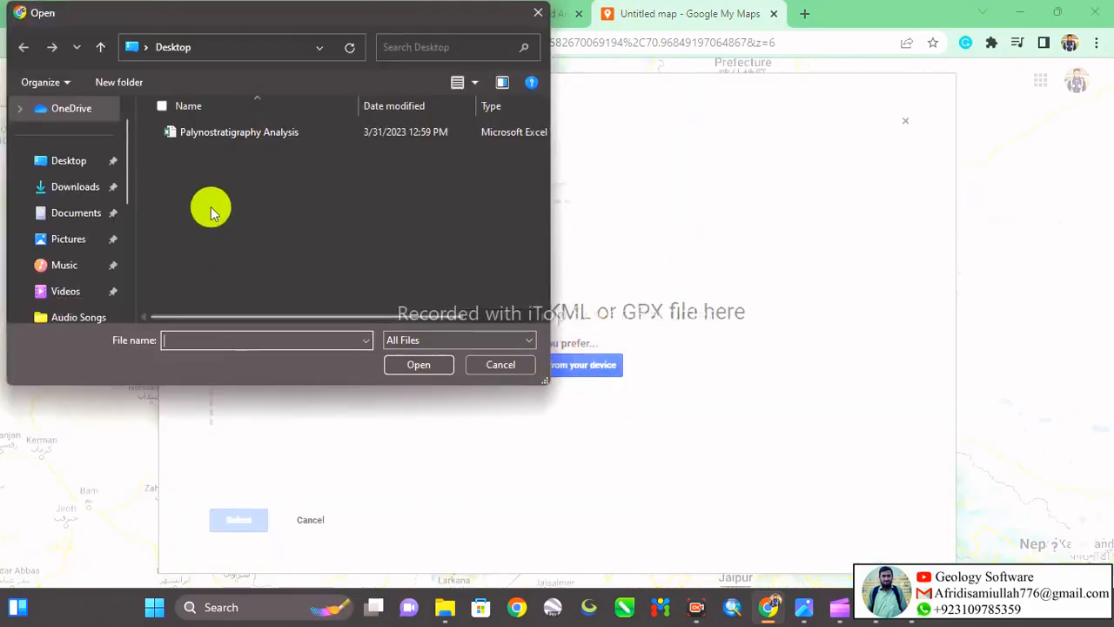
left_click(224, 133)
left_click(413, 364)
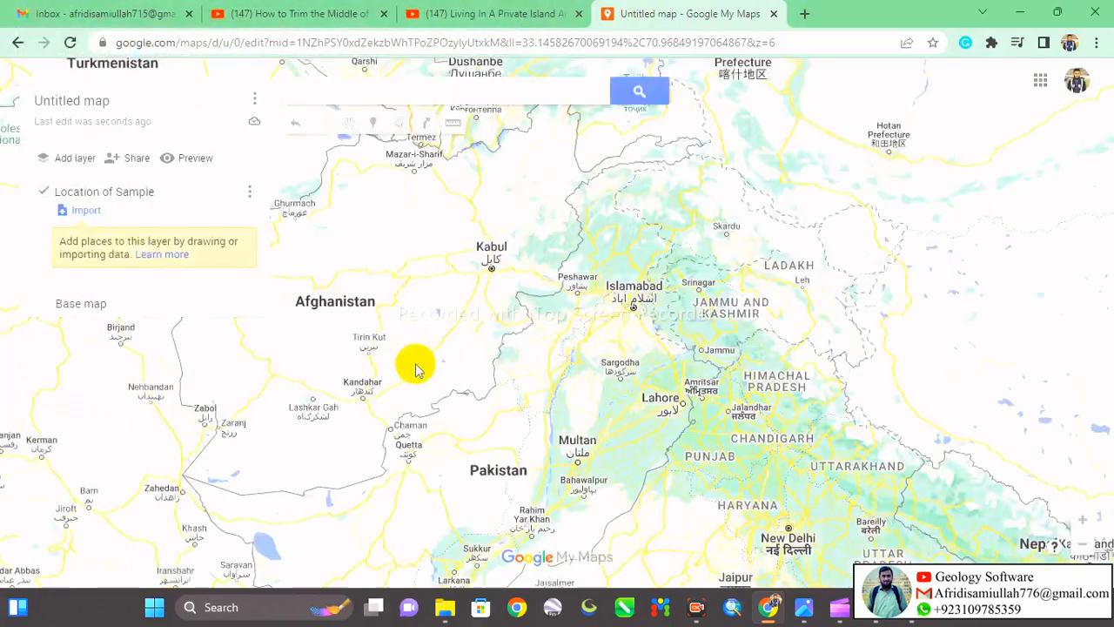
Step: Position the placemarks by the Lat/Log column alone as Latitude,Longitude and title the markers with Lat/Log
left_click(399, 352)
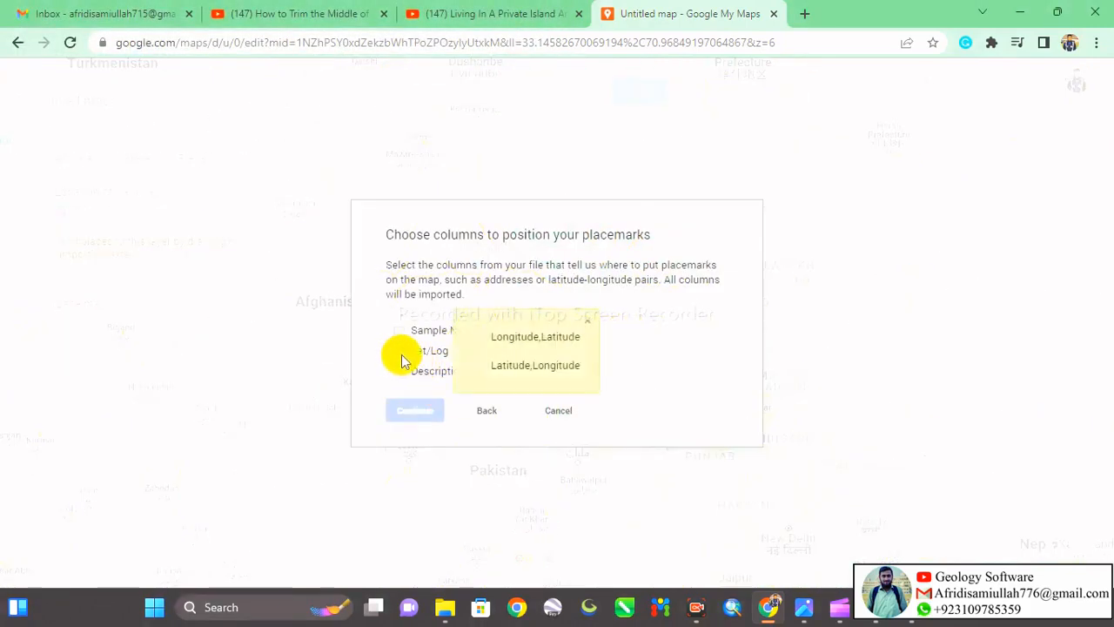
left_click(476, 366)
left_click(426, 409)
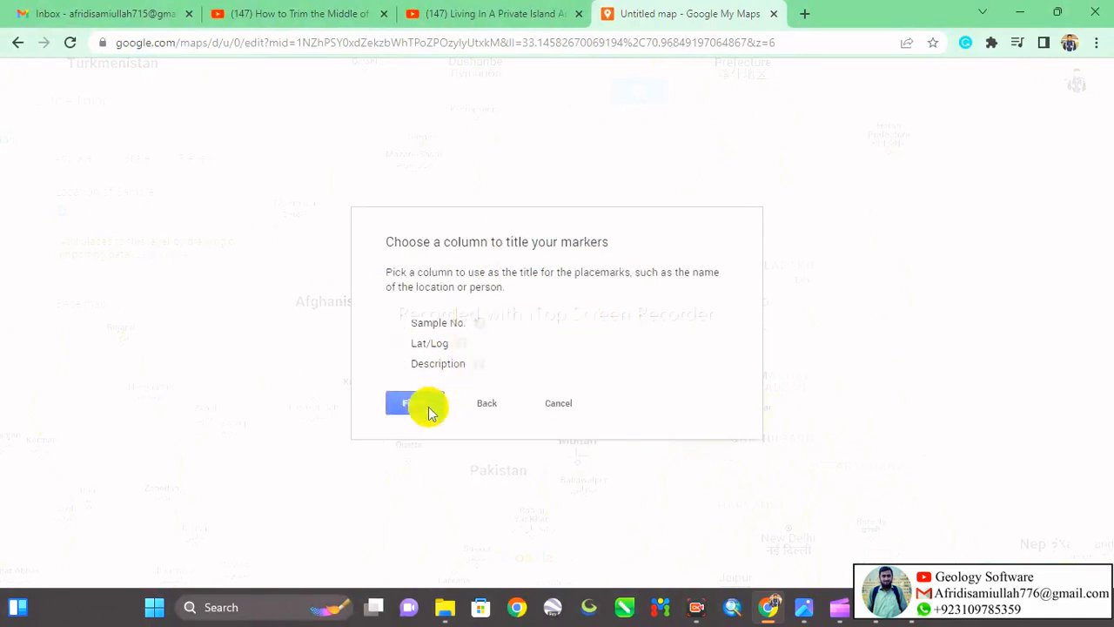
left_click(399, 346)
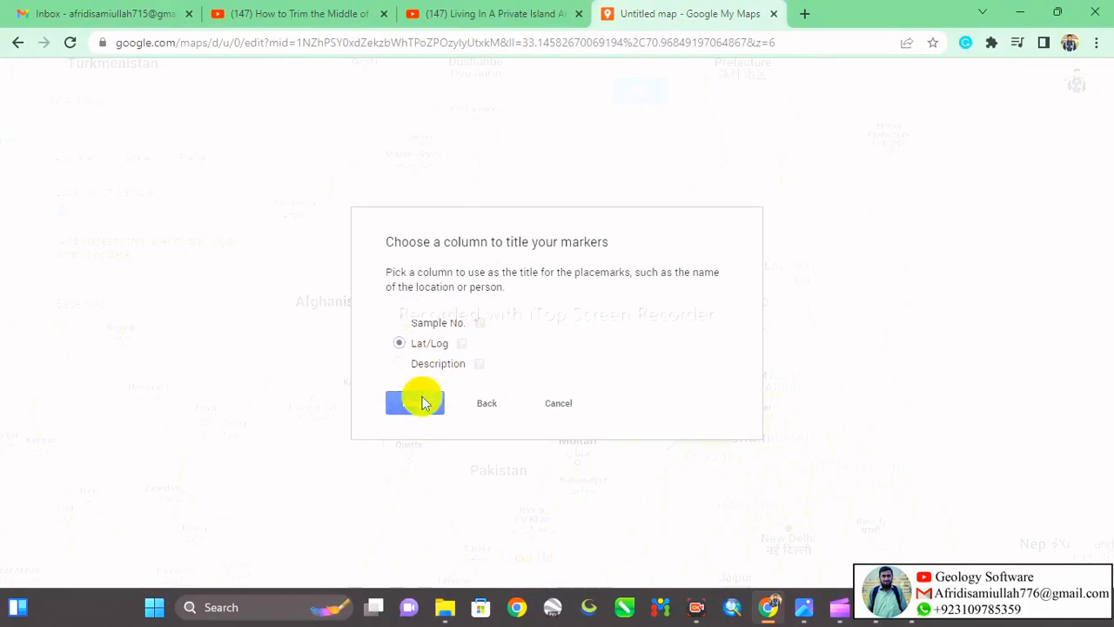
left_click(422, 403)
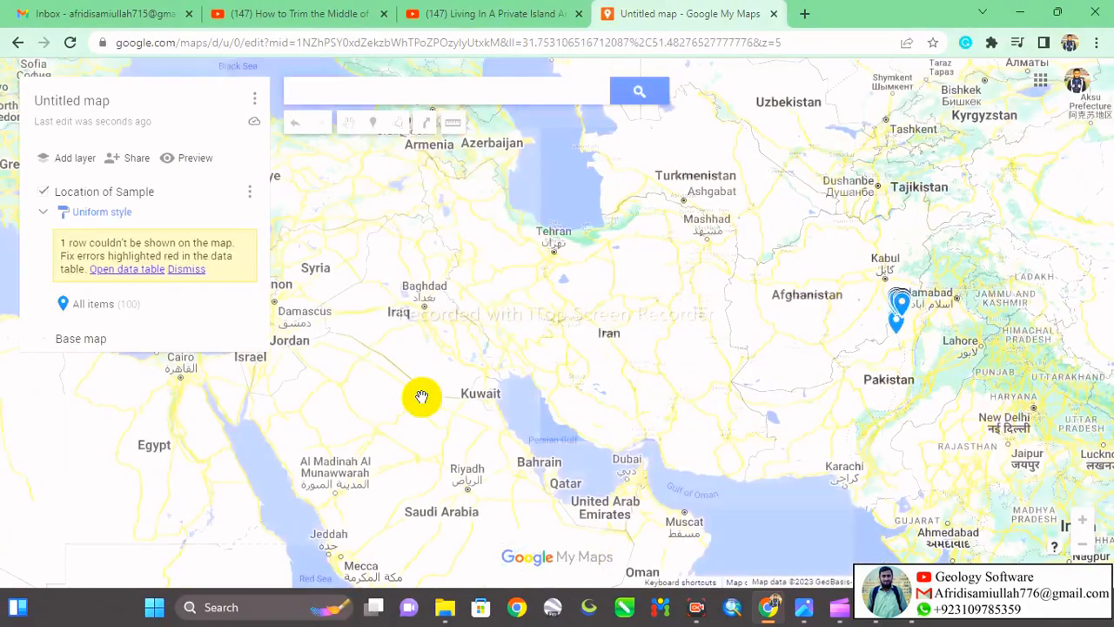
Step: Examine how the imported sample placemarks are distributed on the map around Miran Shah
scroll(965, 301, "up", 3)
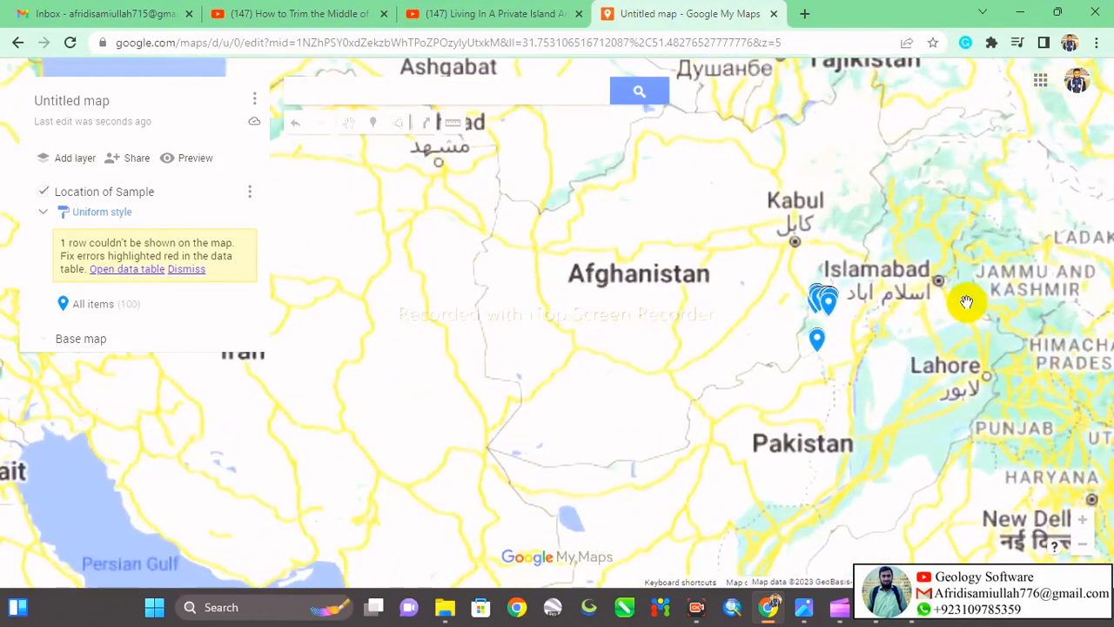
left_click_drag(667, 348, 527, 354)
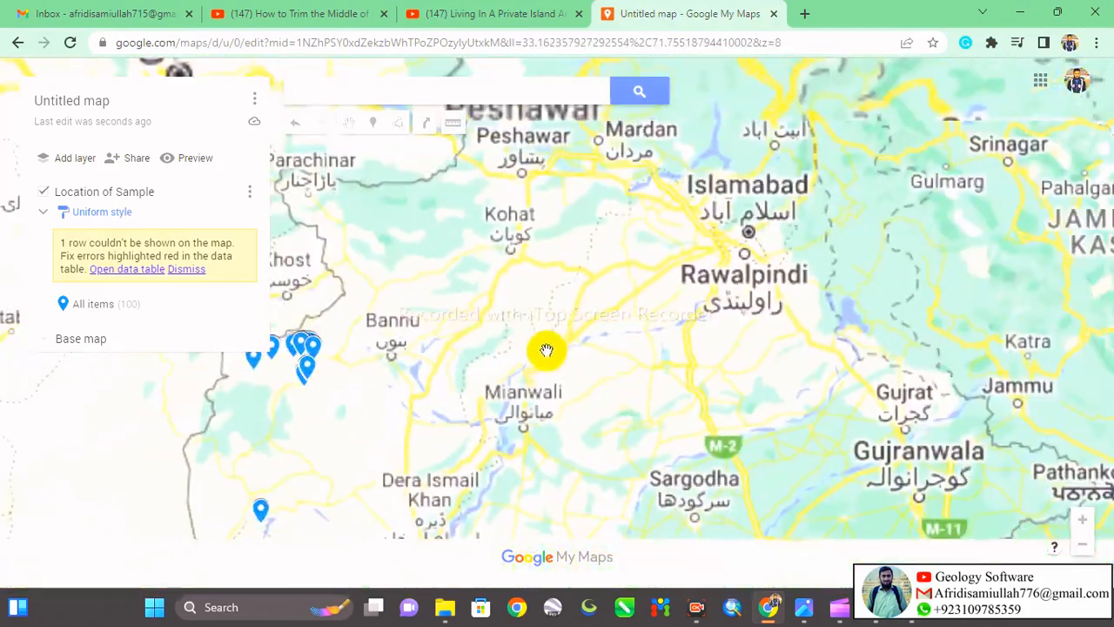
left_click_drag(361, 392, 455, 378)
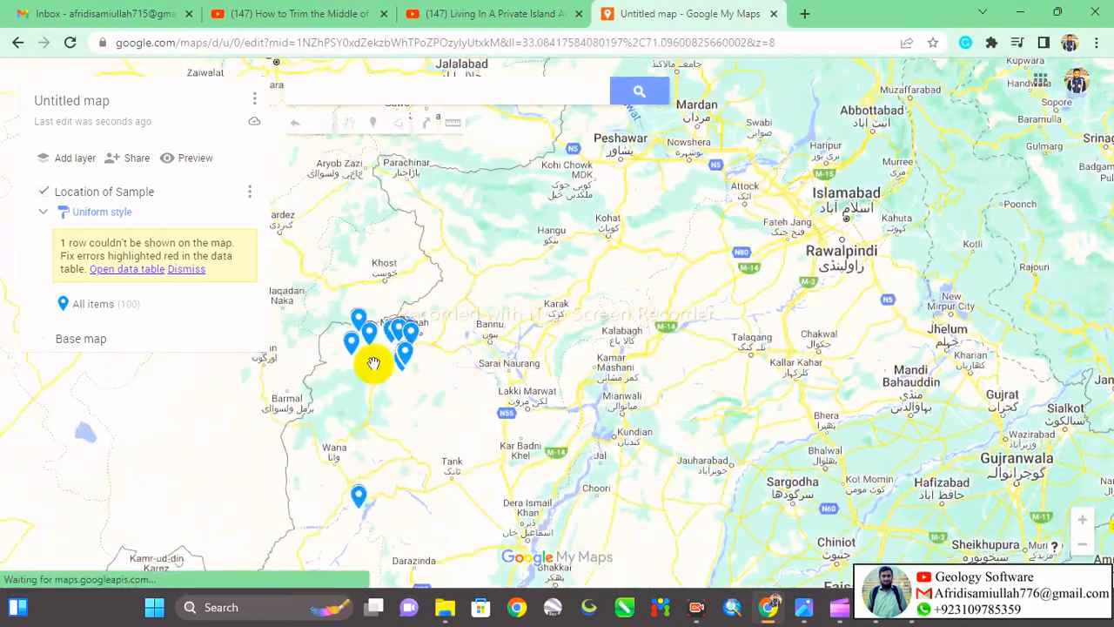
scroll(654, 352, "up", 5)
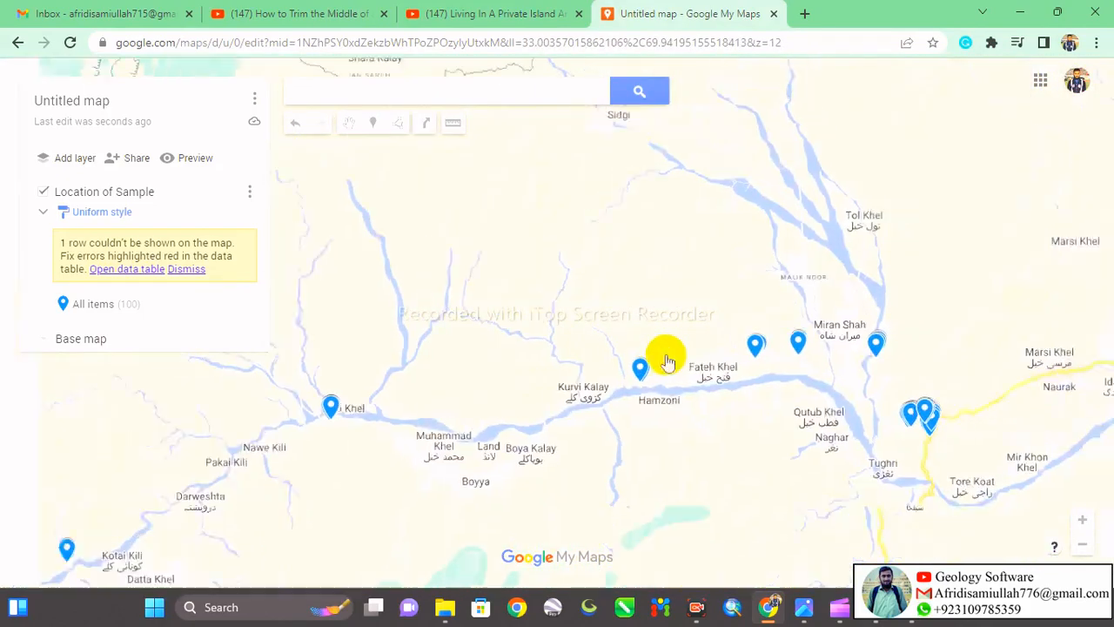
scroll(688, 355, "down", 1)
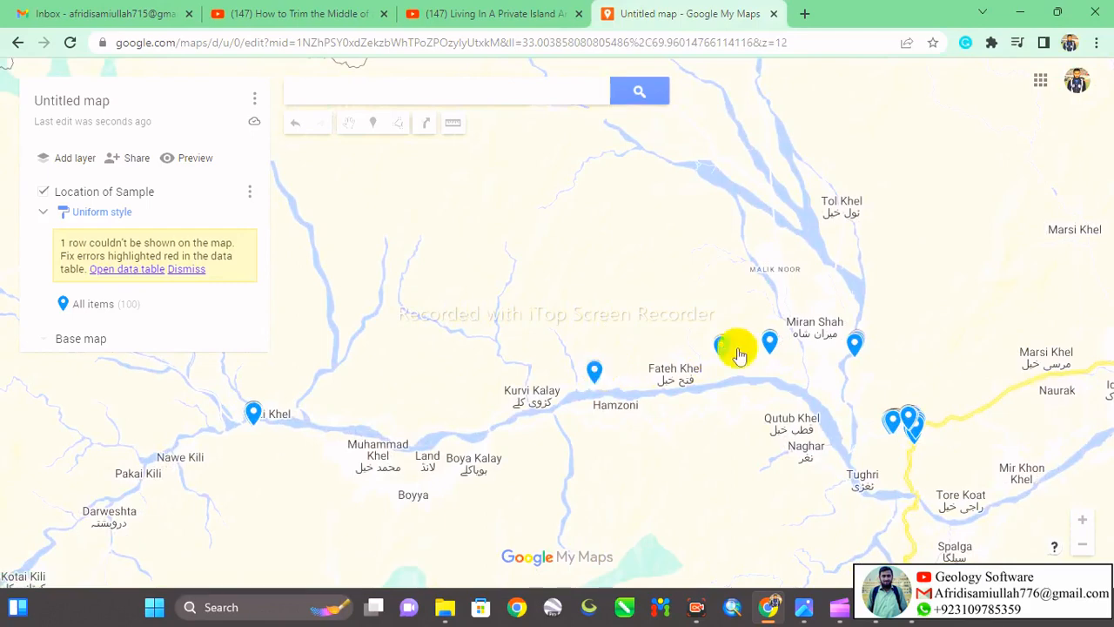
scroll(504, 364, "down", 1)
scroll(529, 363, "down", 1)
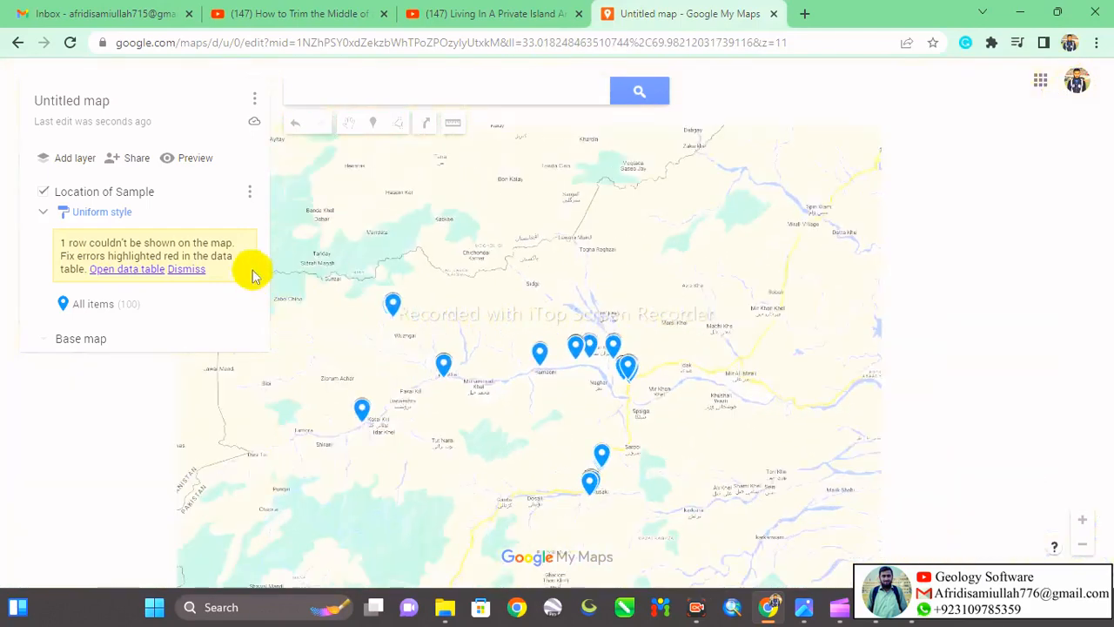
Step: Expand the Location of Sample layer's item list and view the details of several individual sample placemarks
left_click(40, 214)
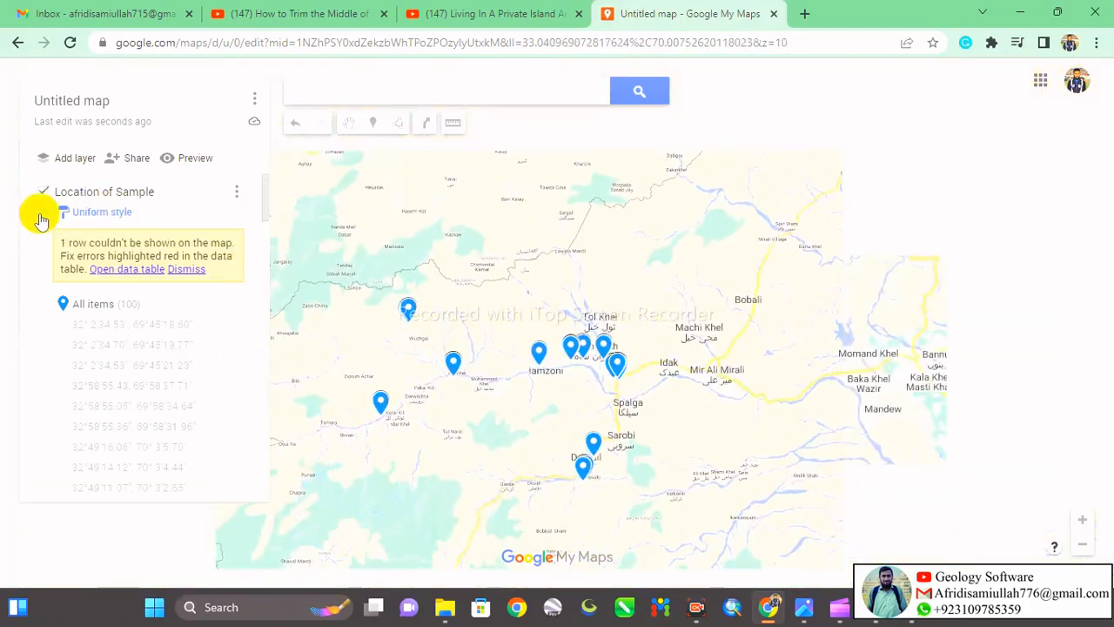
left_click(183, 327)
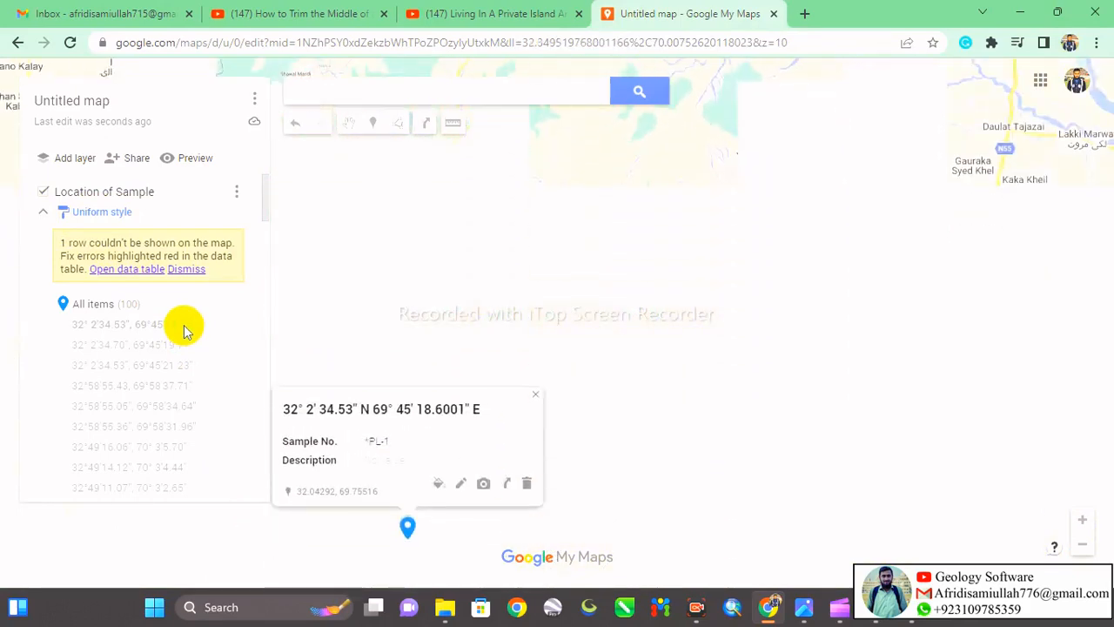
left_click(171, 363)
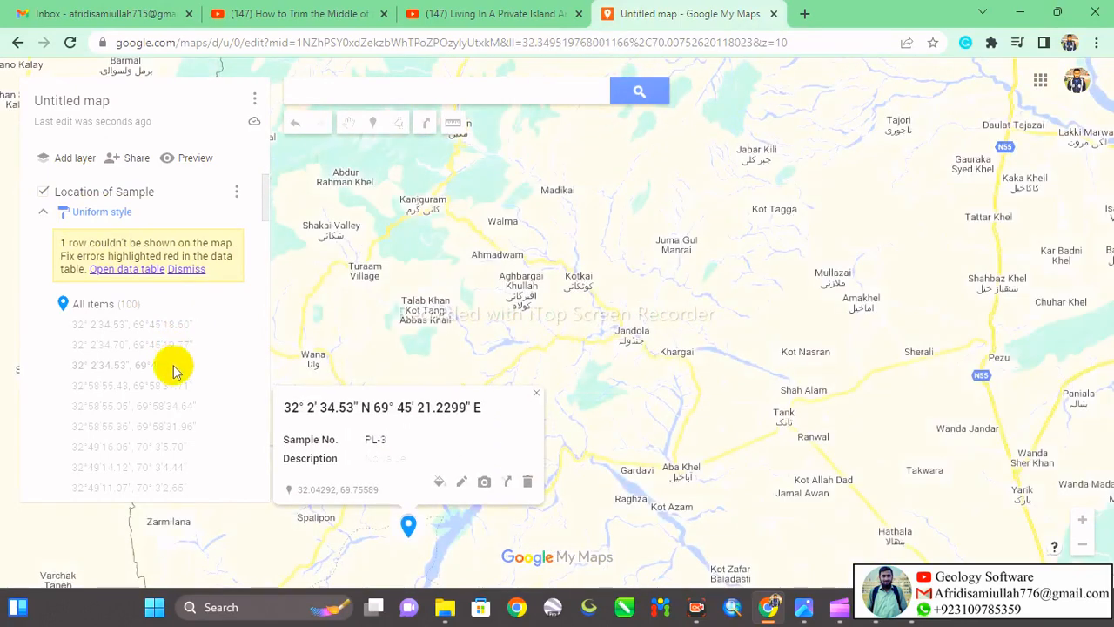
left_click(149, 387)
left_click_drag(495, 309, 483, 452)
scroll(508, 333, "down", 1)
scroll(488, 181, "up", 1)
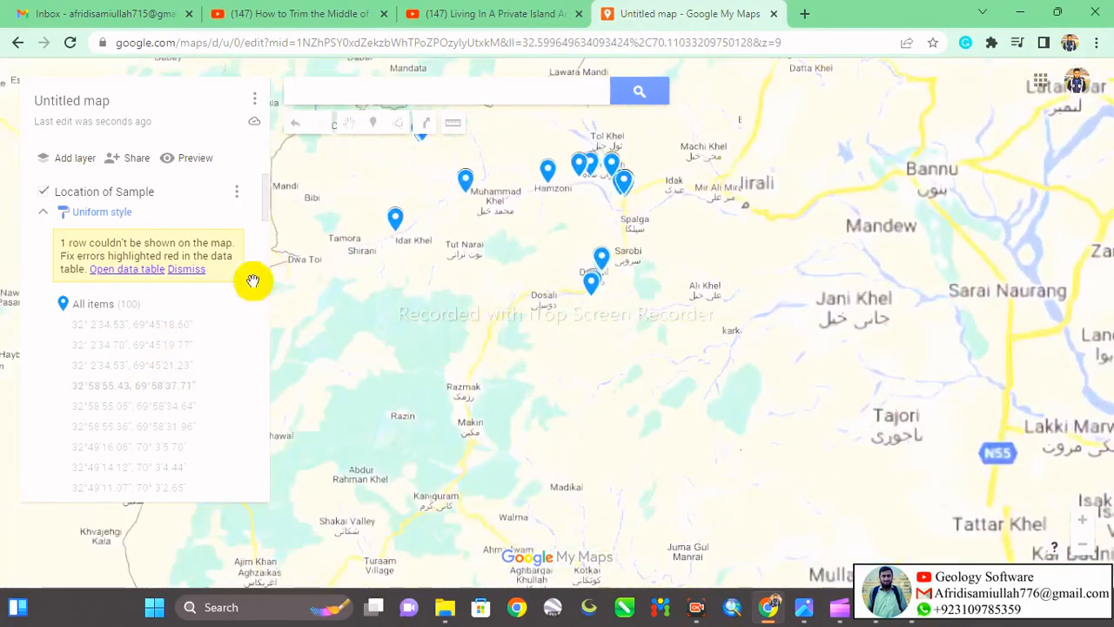
left_click(165, 405)
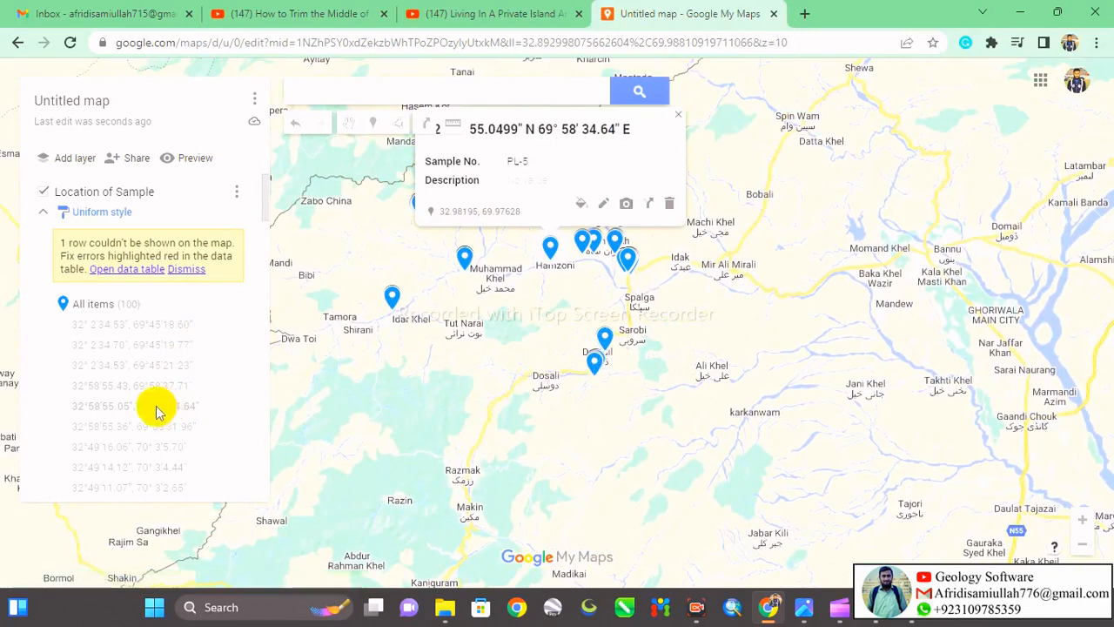
left_click(168, 388)
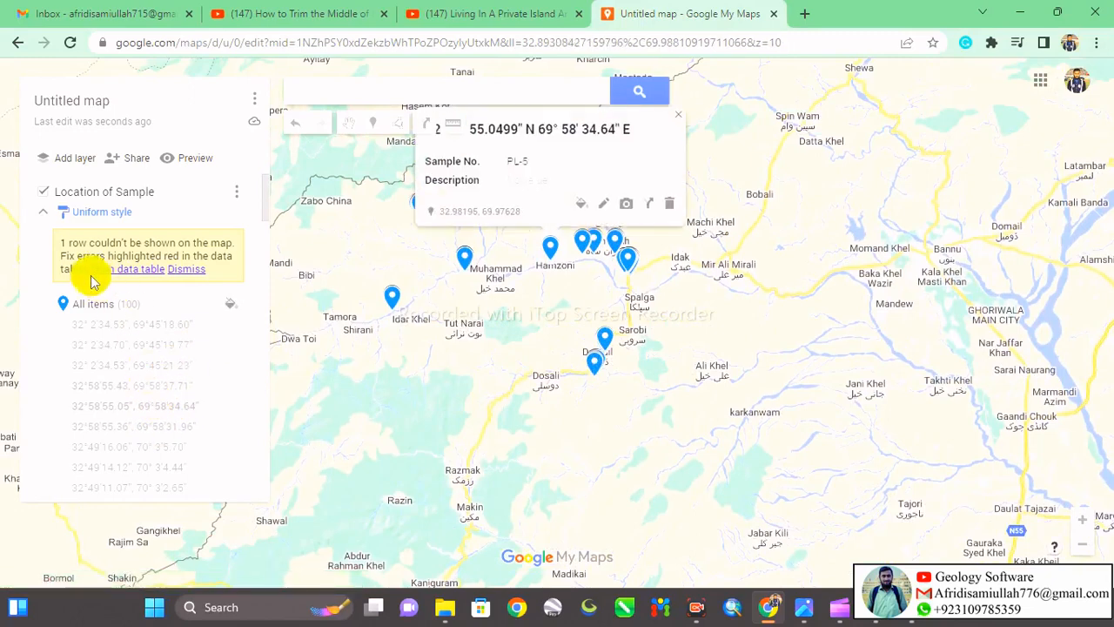
Step: Change the marker color of all items in the Location of Sample layer to orange
right_click(107, 311)
key("Escape")
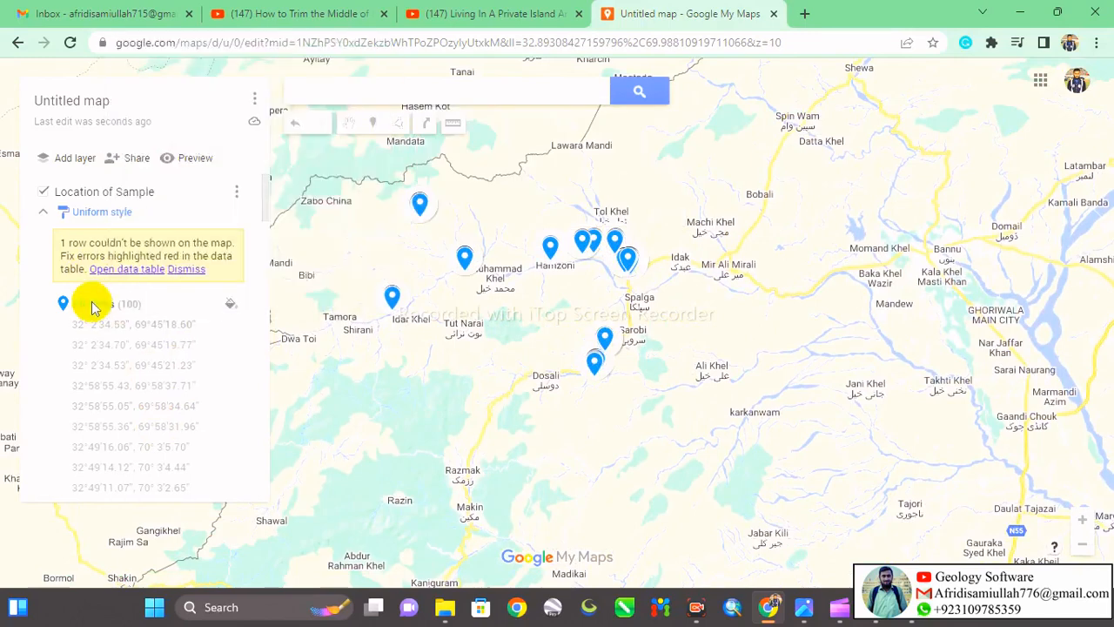
left_click(230, 304)
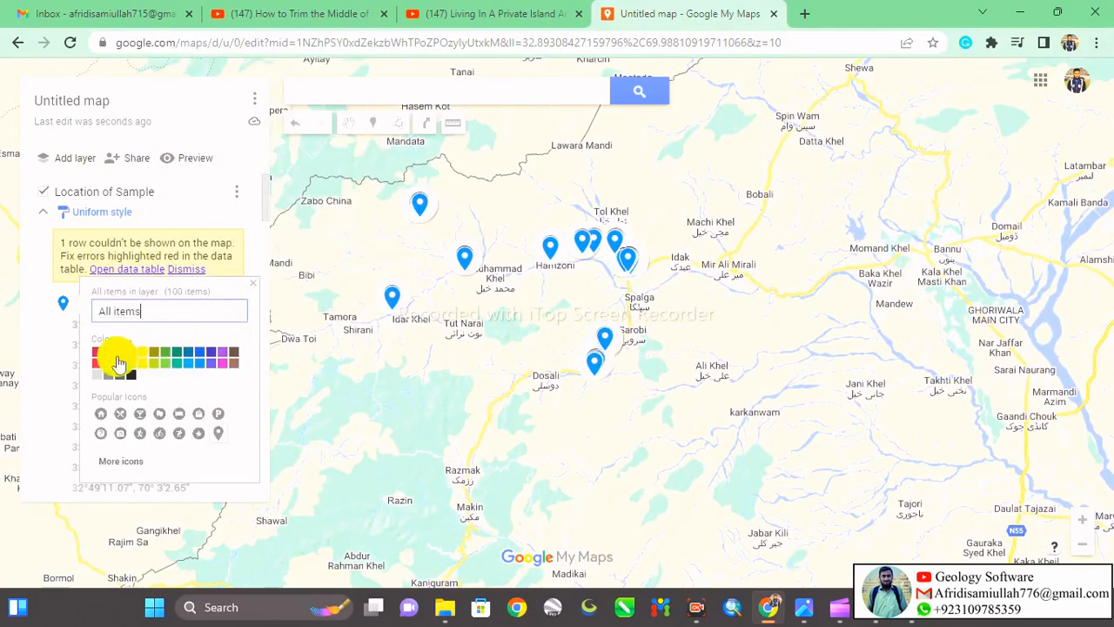
key("Escape")
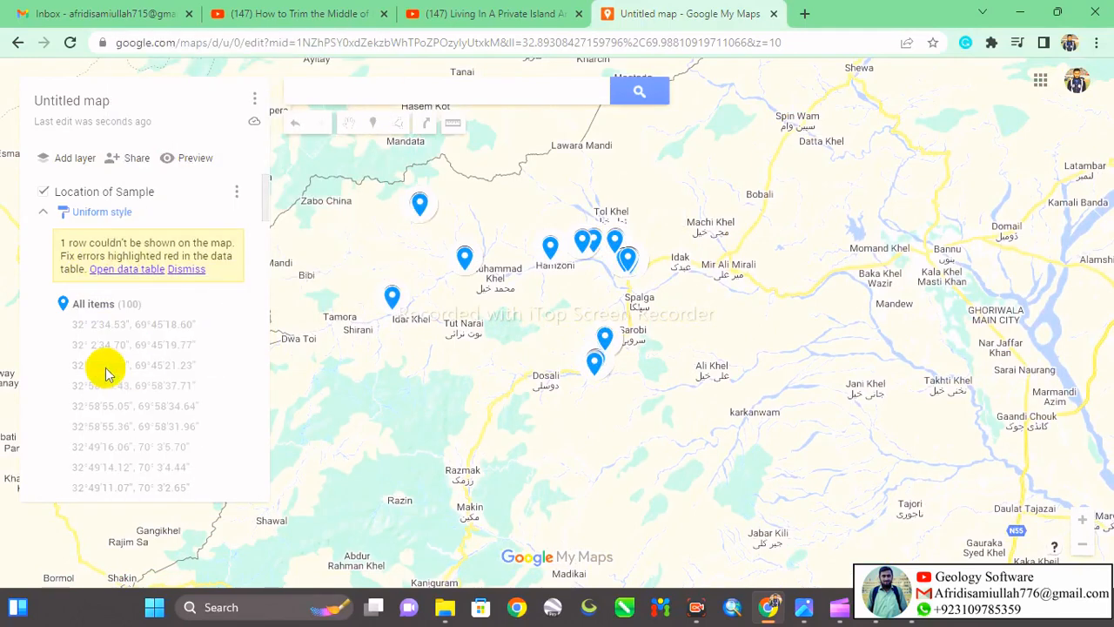
left_click(226, 311)
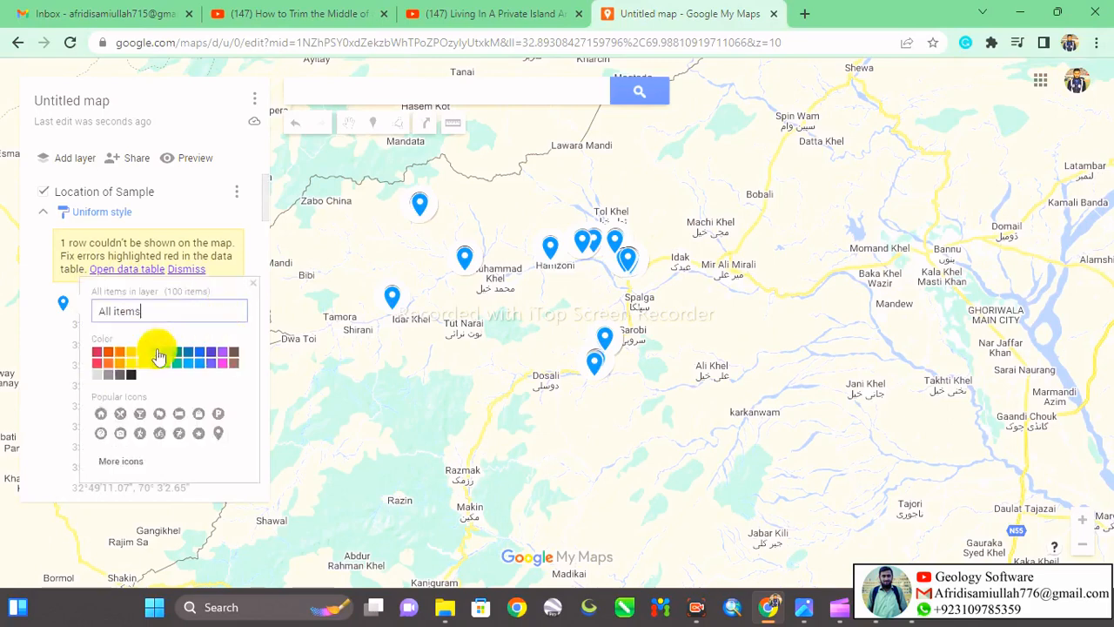
left_click(110, 364)
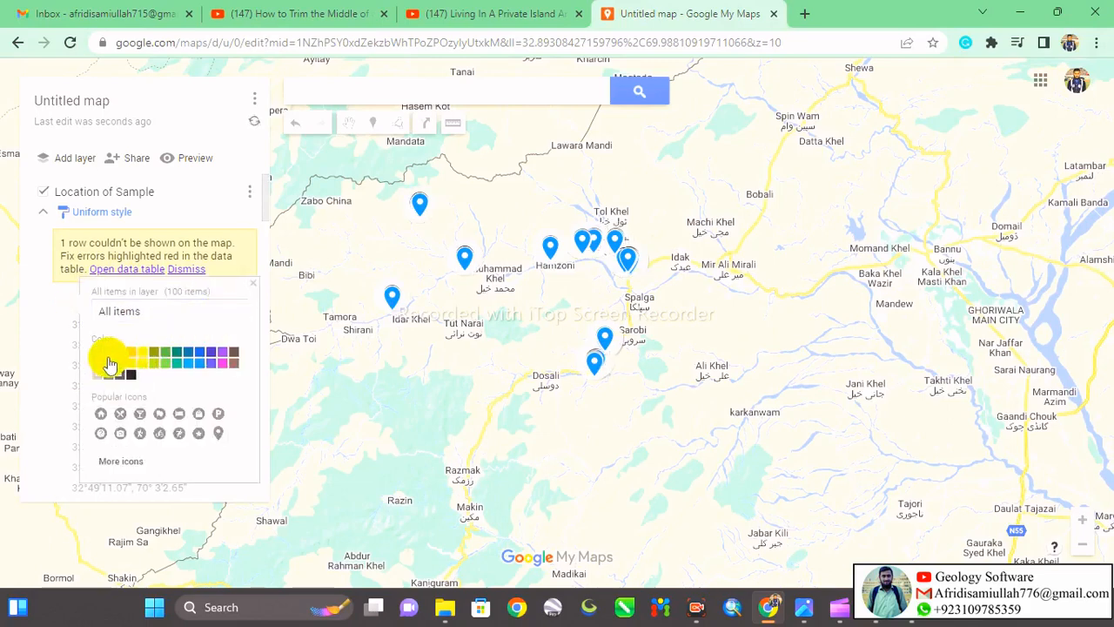
left_click(108, 363)
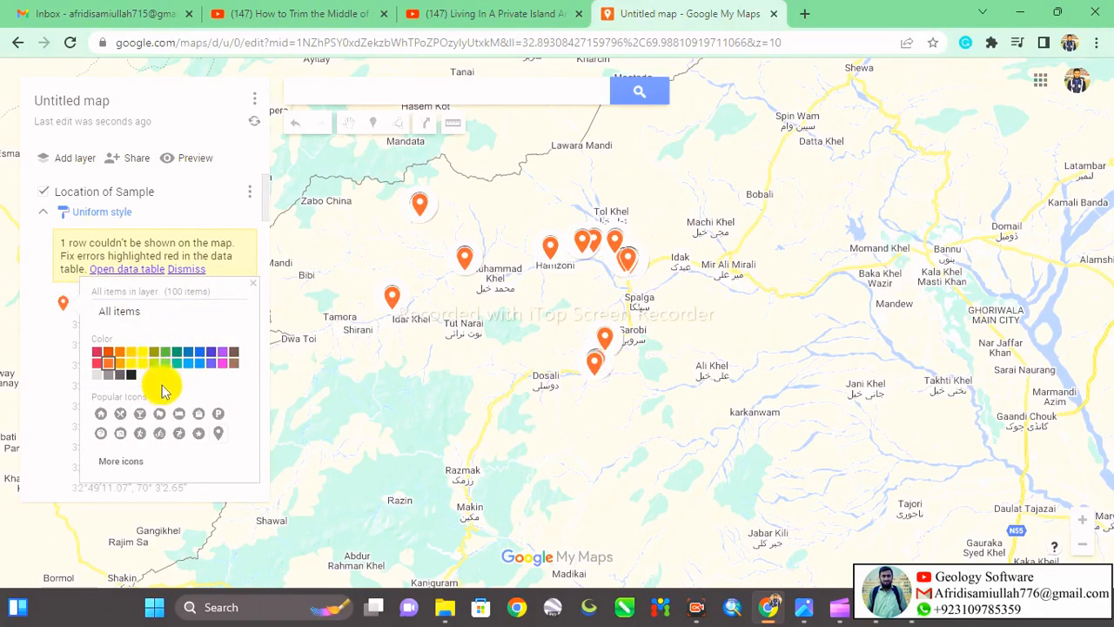
Step: Browse the full icon collection and apply the star icon from the Shapes group to all items in the Location of Sample layer
left_click(118, 461)
scroll(496, 305, "down", 2)
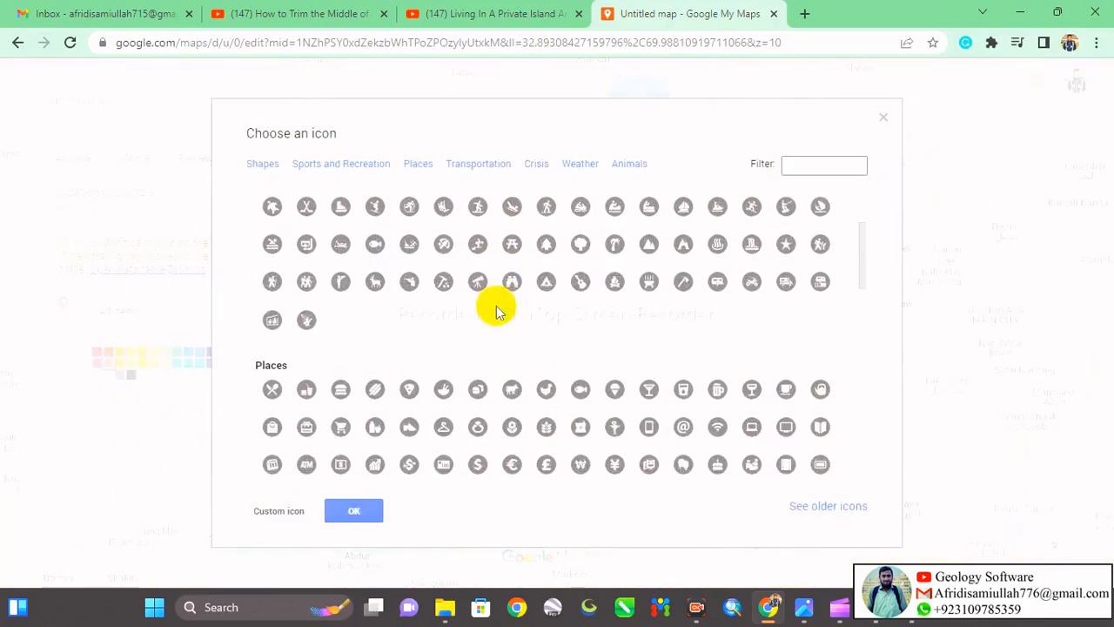
scroll(513, 318, "down", 1)
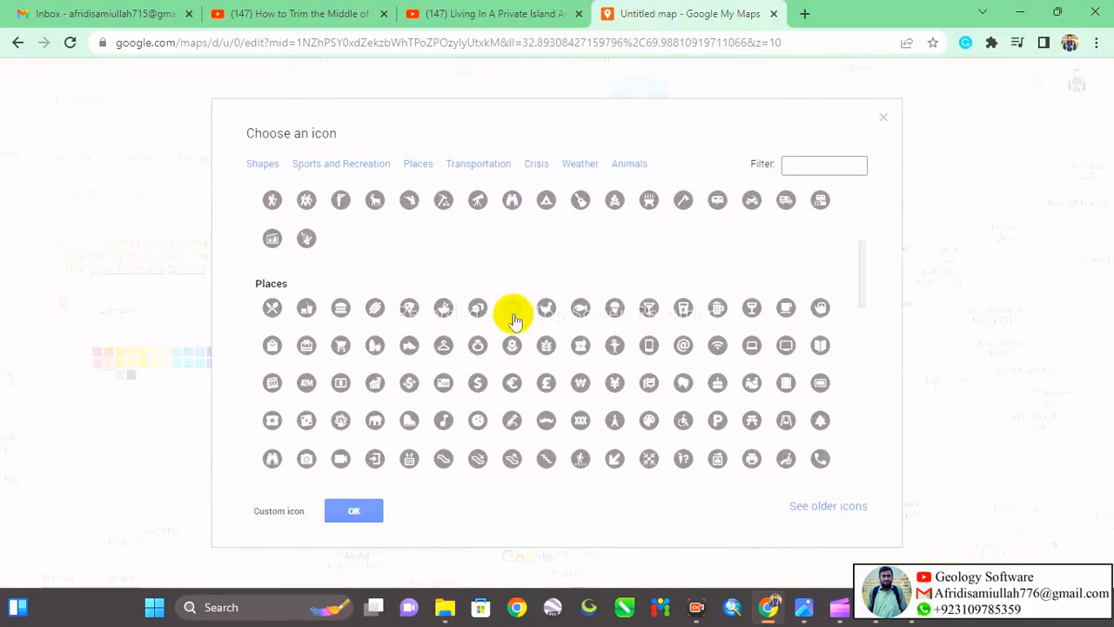
scroll(514, 319, "down", 2)
scroll(514, 319, "down", 3)
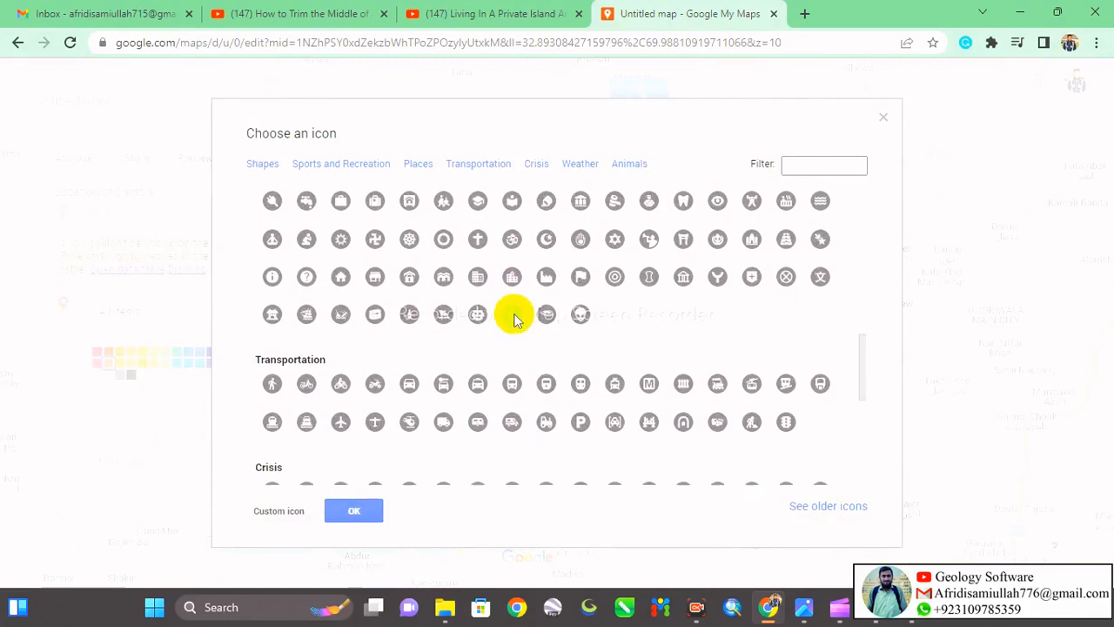
scroll(483, 339, "down", 4)
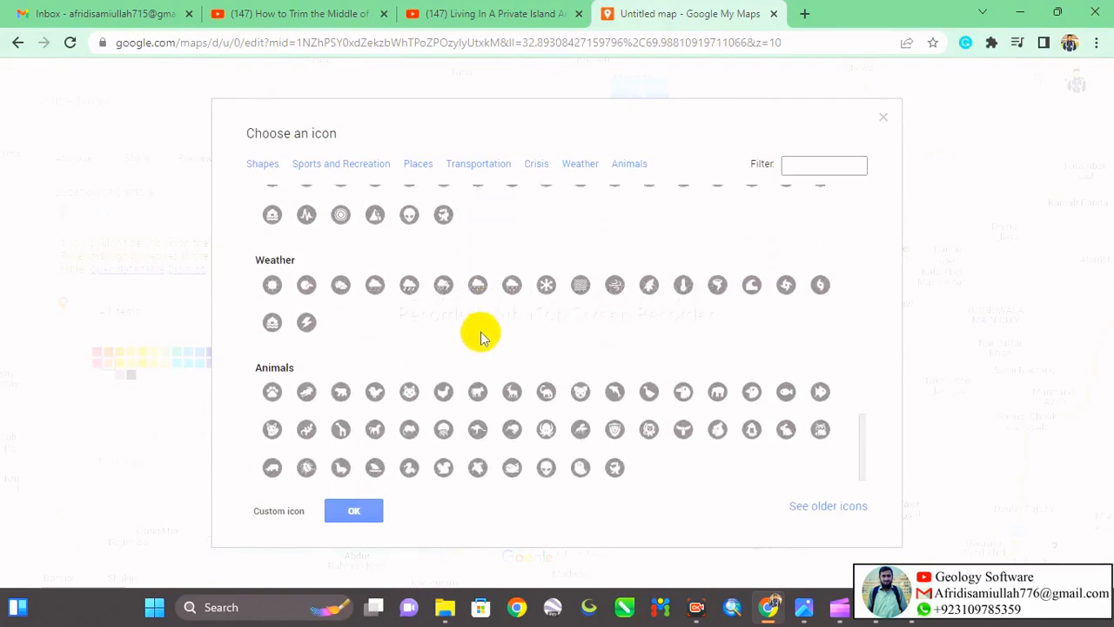
scroll(482, 339, "up", 10)
scroll(479, 336, "up", 4)
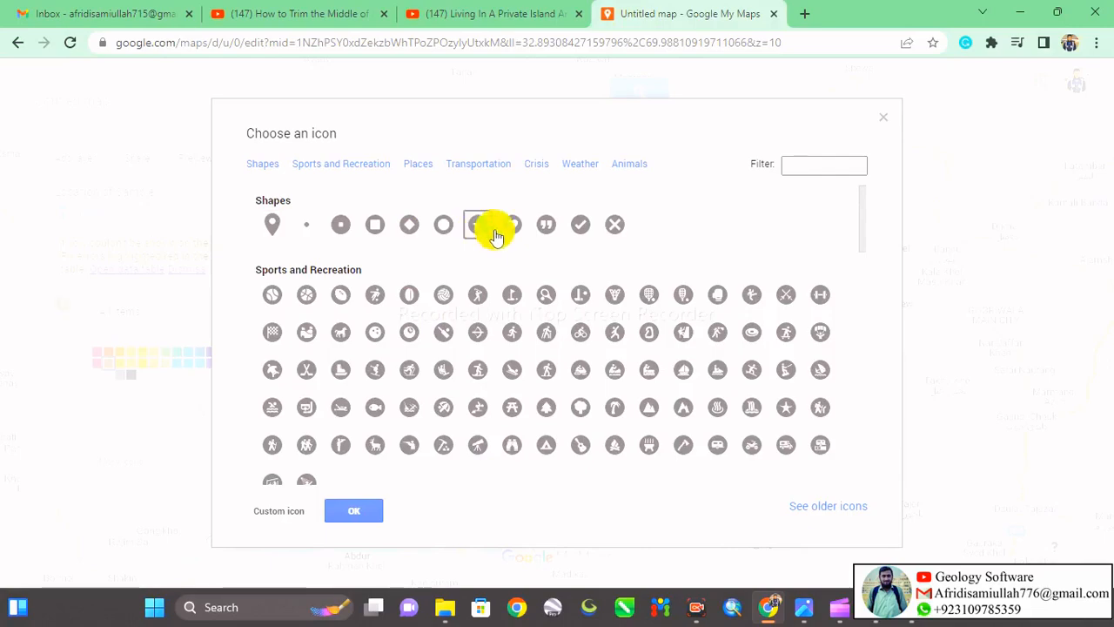
left_click(352, 510)
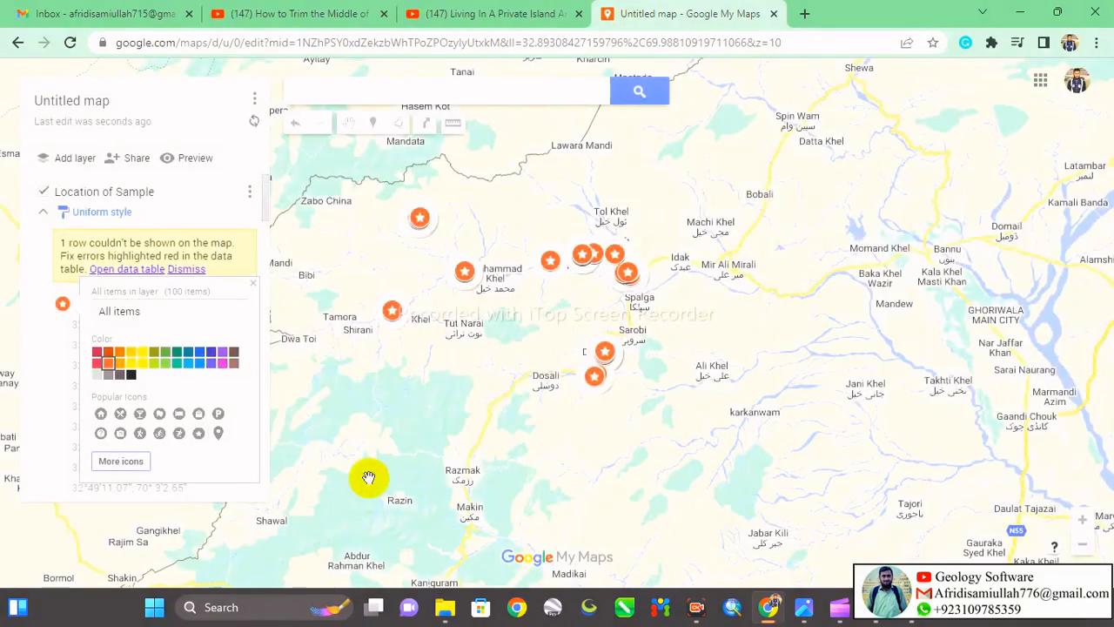
Step: Examine the restyled sample markers across the map between Miran Shah and the area south of Wana
scroll(489, 360, "down", 4)
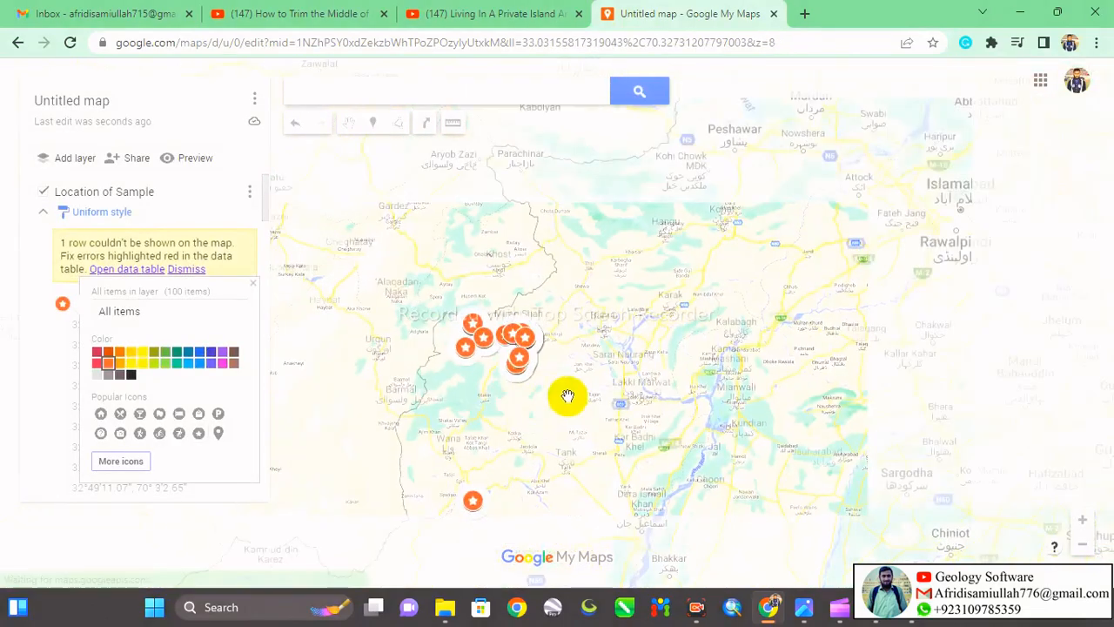
left_click_drag(626, 287, 602, 361)
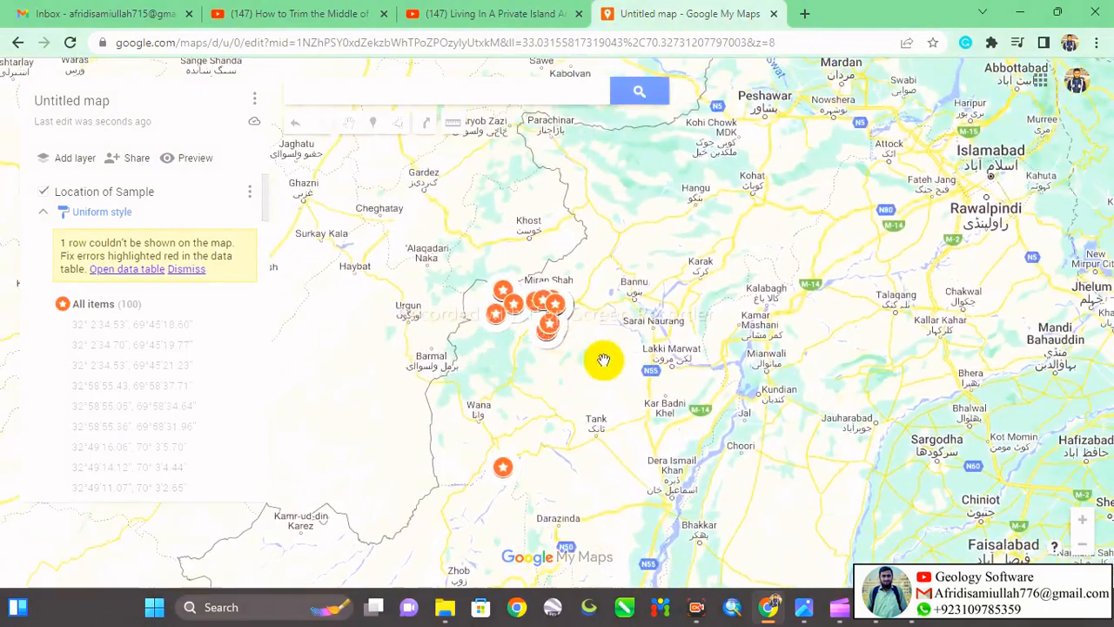
scroll(547, 307, "up", 3)
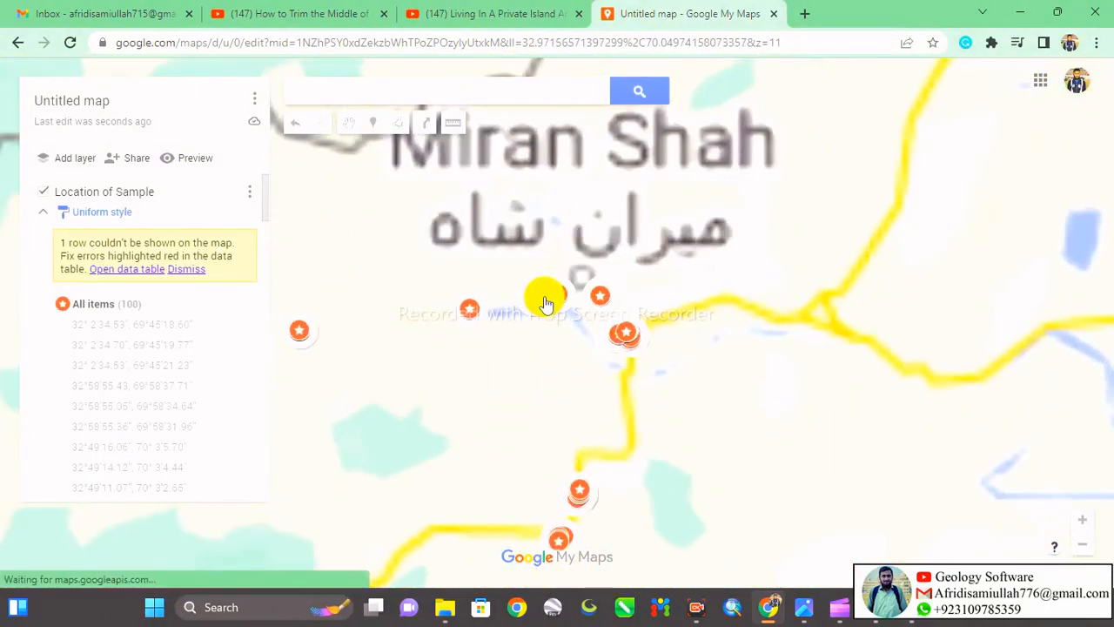
scroll(545, 304, "down", 2)
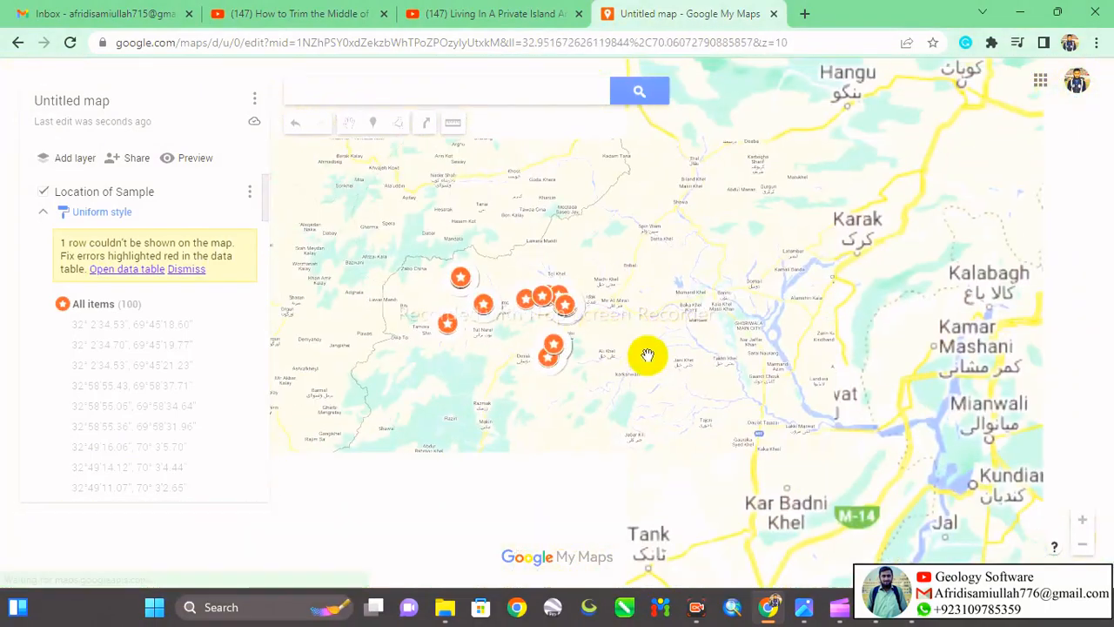
left_click_drag(627, 369, 639, 296)
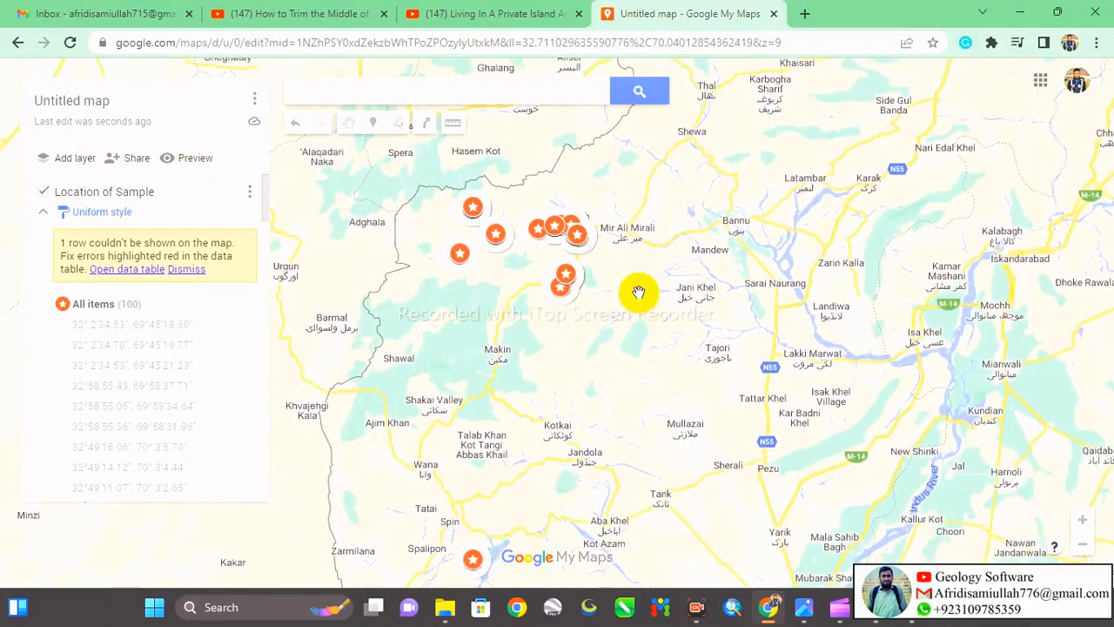
scroll(638, 292, "up", 1)
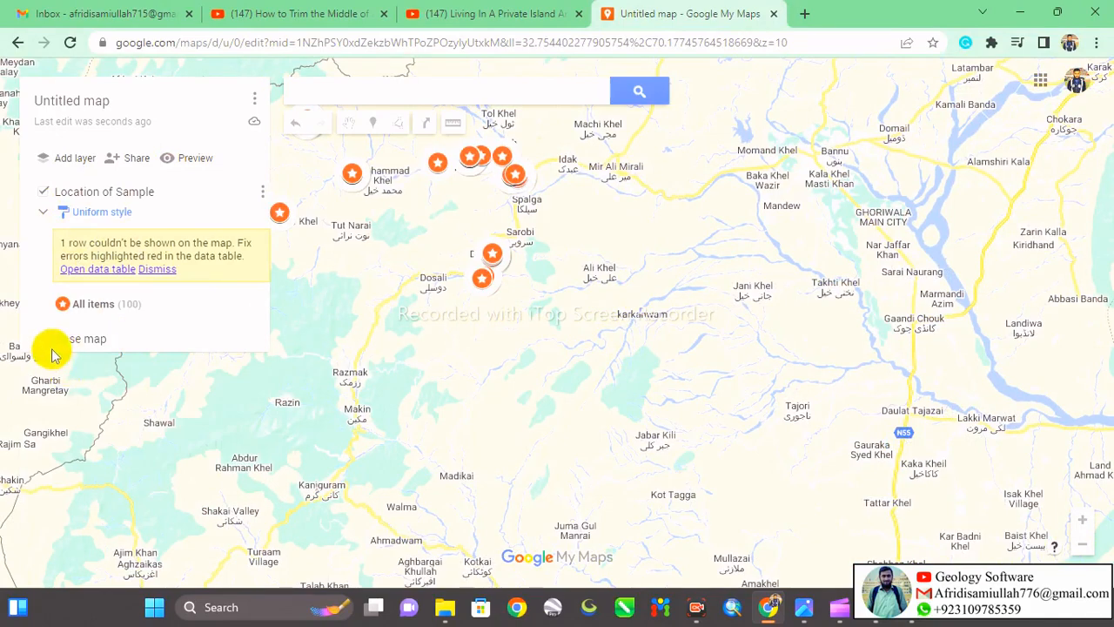
Step: Try the satellite imagery base map and inspect the sample markers over it at several scales
left_click(83, 340)
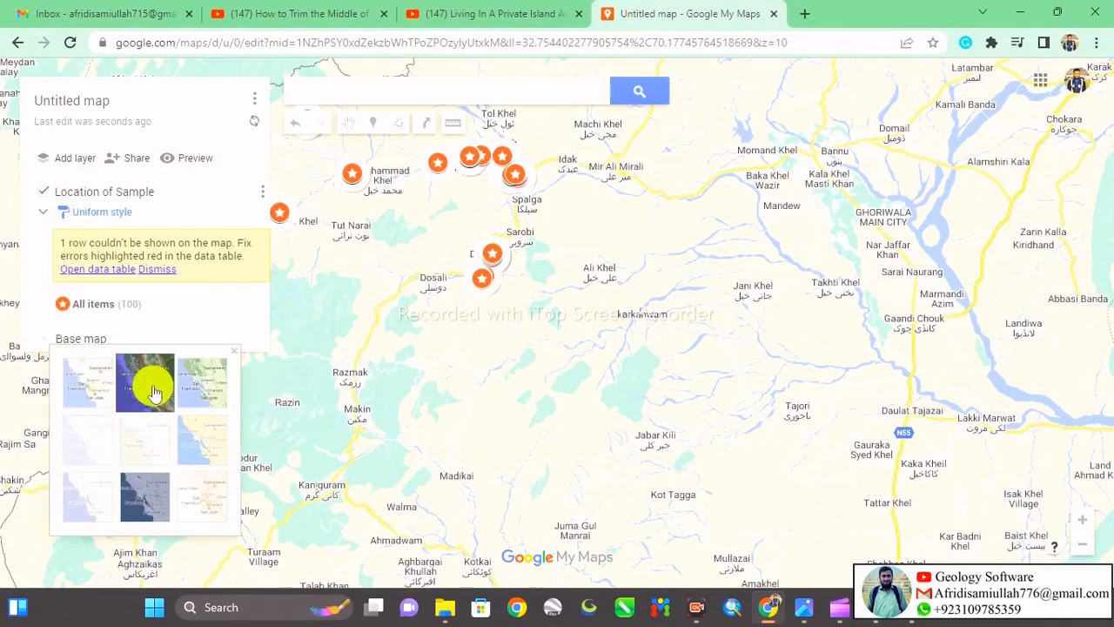
left_click(152, 391)
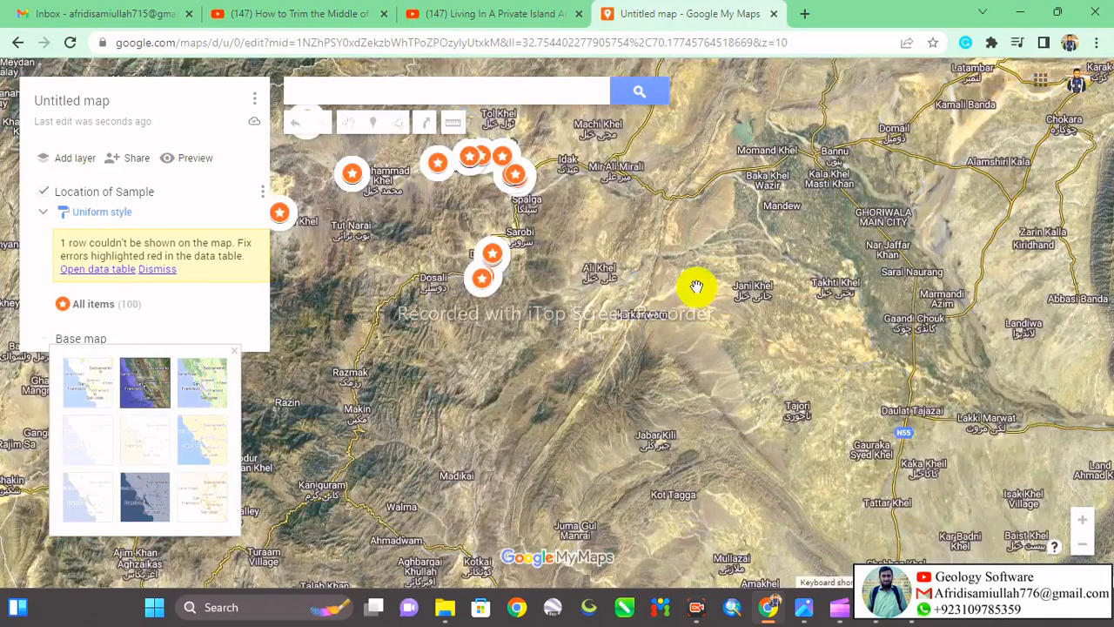
left_click_drag(694, 287, 835, 298)
scroll(597, 258, "up", 5)
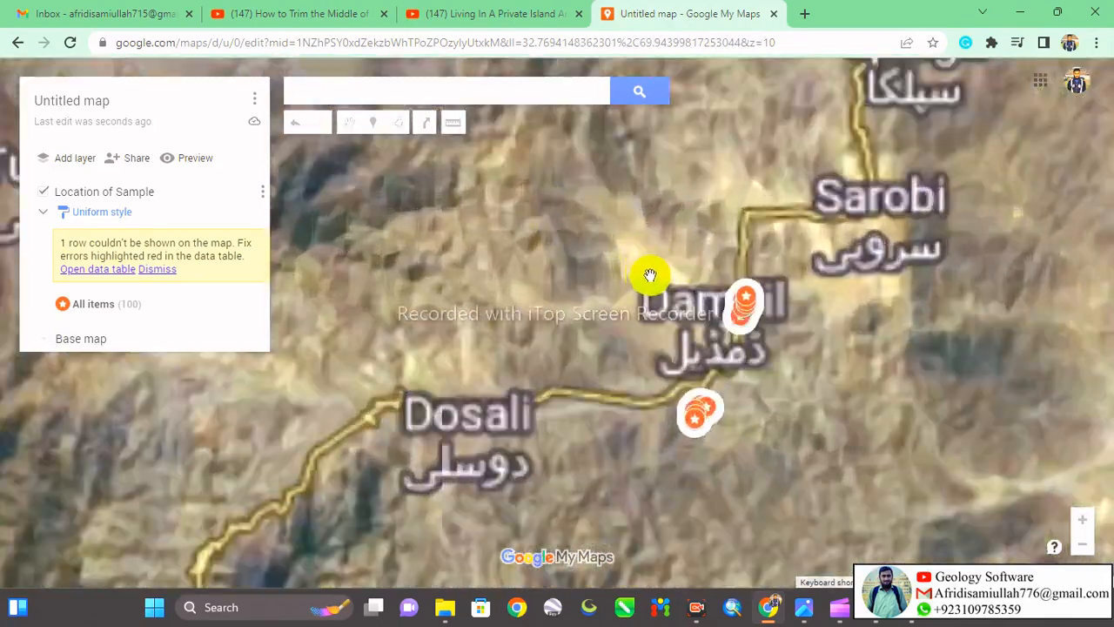
scroll(650, 275, "down", 4)
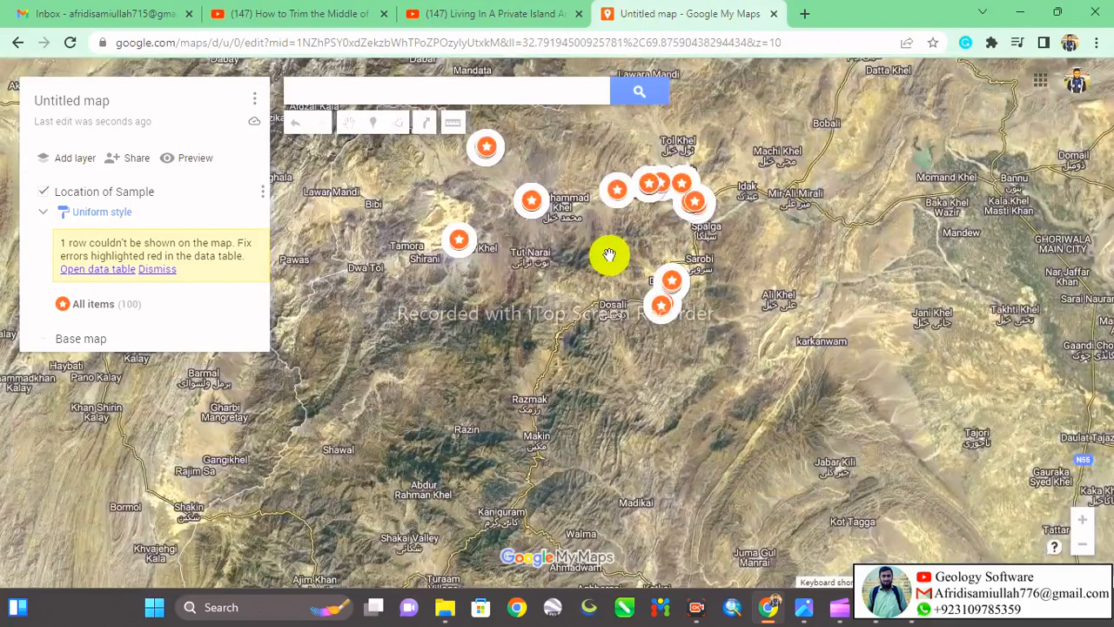
left_click_drag(609, 256, 572, 346)
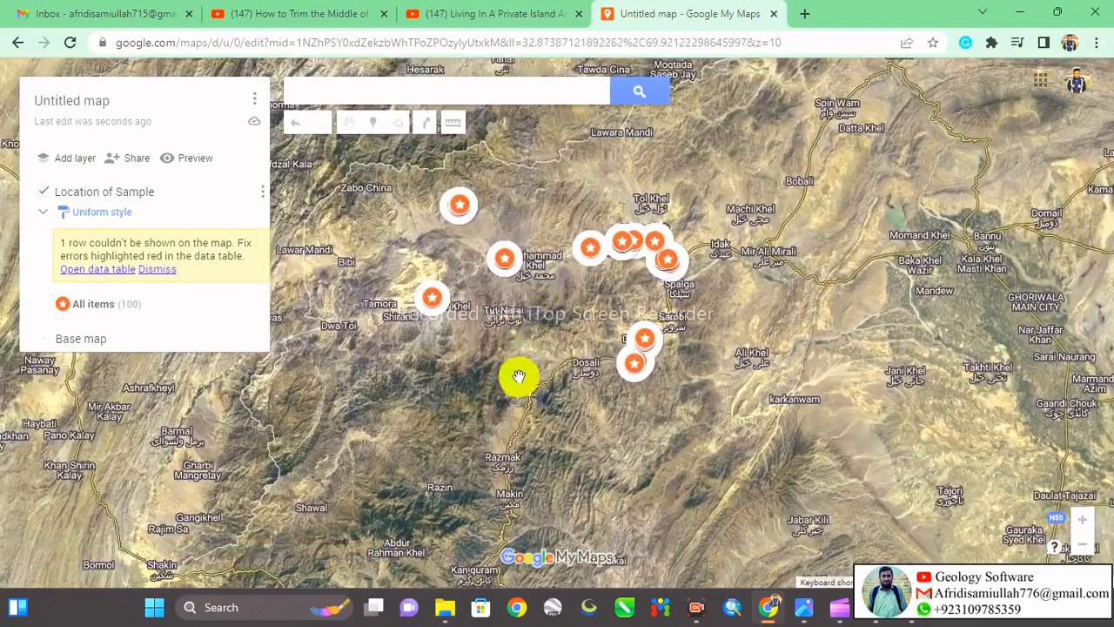
left_click_drag(535, 473, 580, 167)
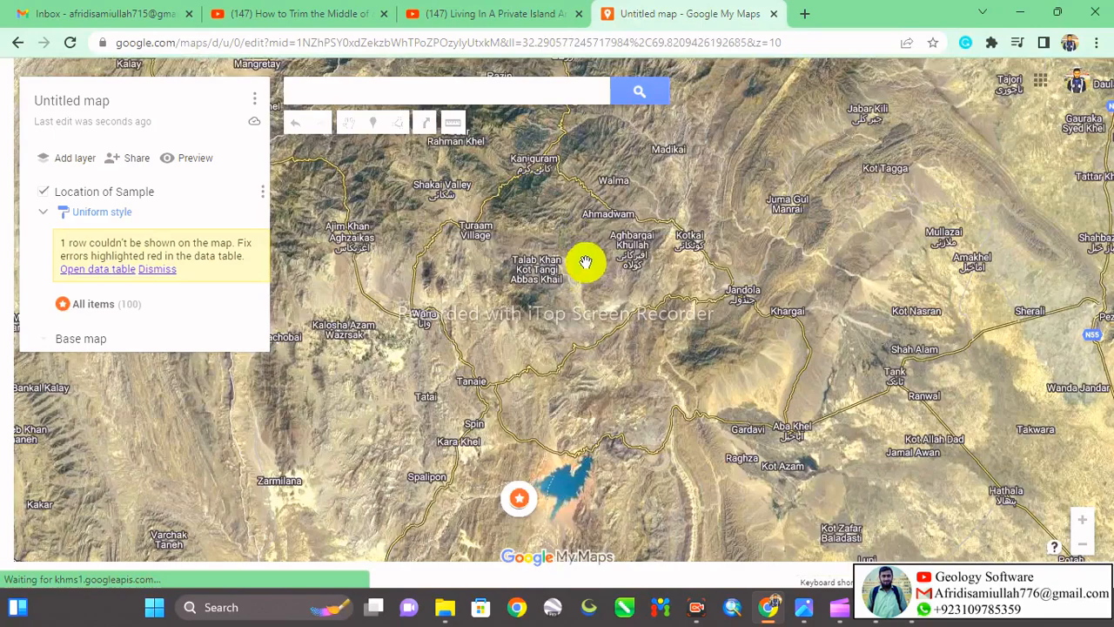
left_click_drag(607, 242, 491, 503)
scroll(494, 440, "down", 1)
scroll(493, 350, "down", 2)
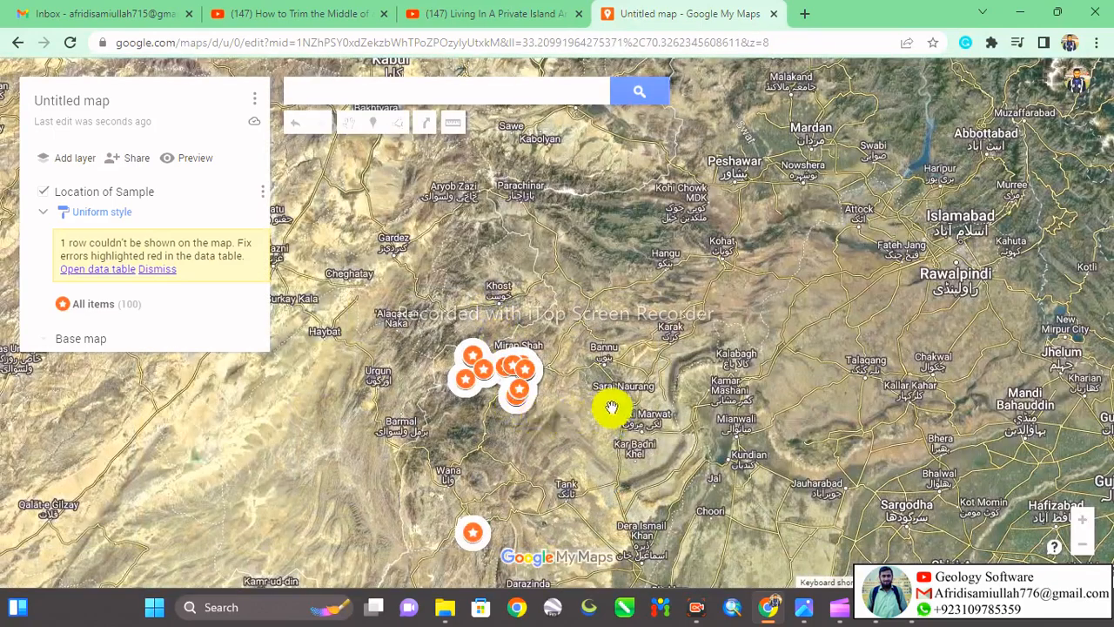
Step: Try the dark blue, cream-and-orange, yellow atlas and pale white base map styles in turn behind the sample markers
left_click(45, 341)
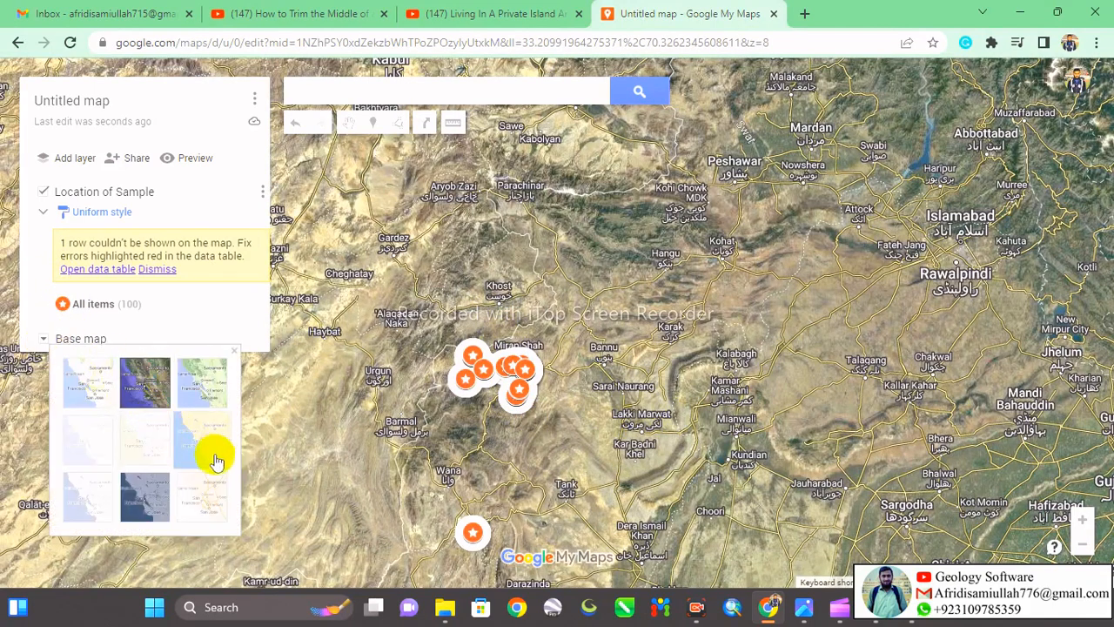
left_click(138, 499)
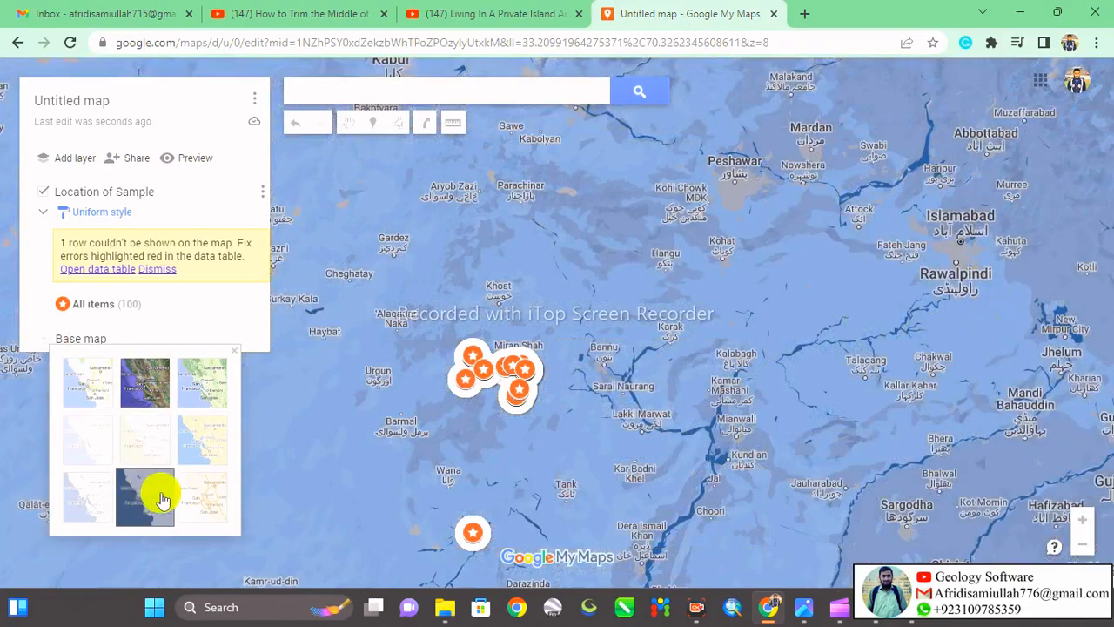
left_click(193, 499)
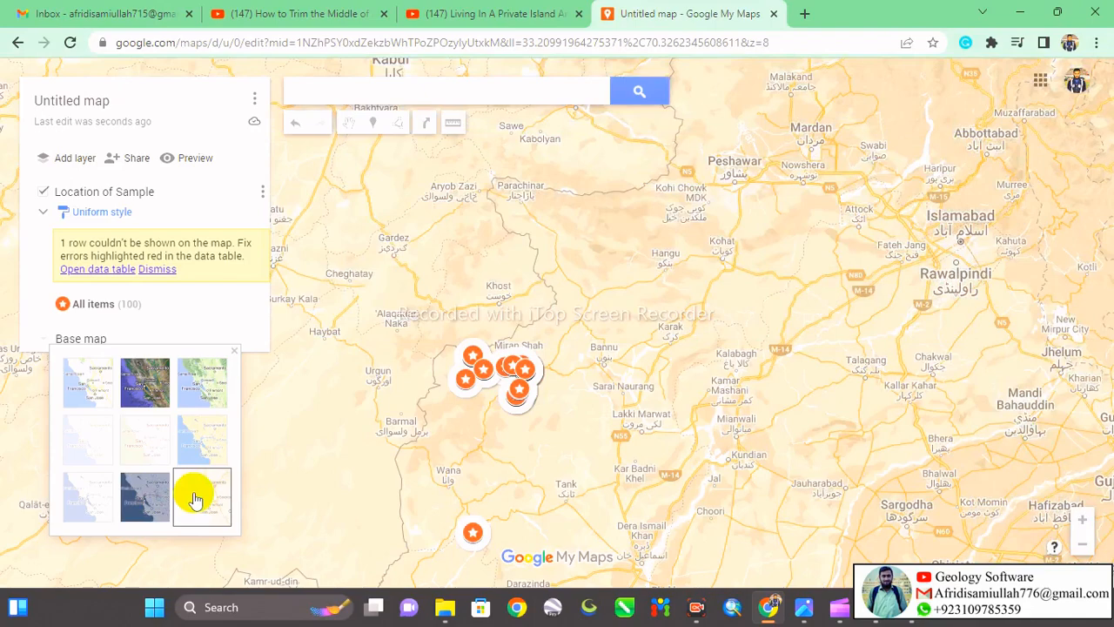
scroll(446, 462, "up", 1)
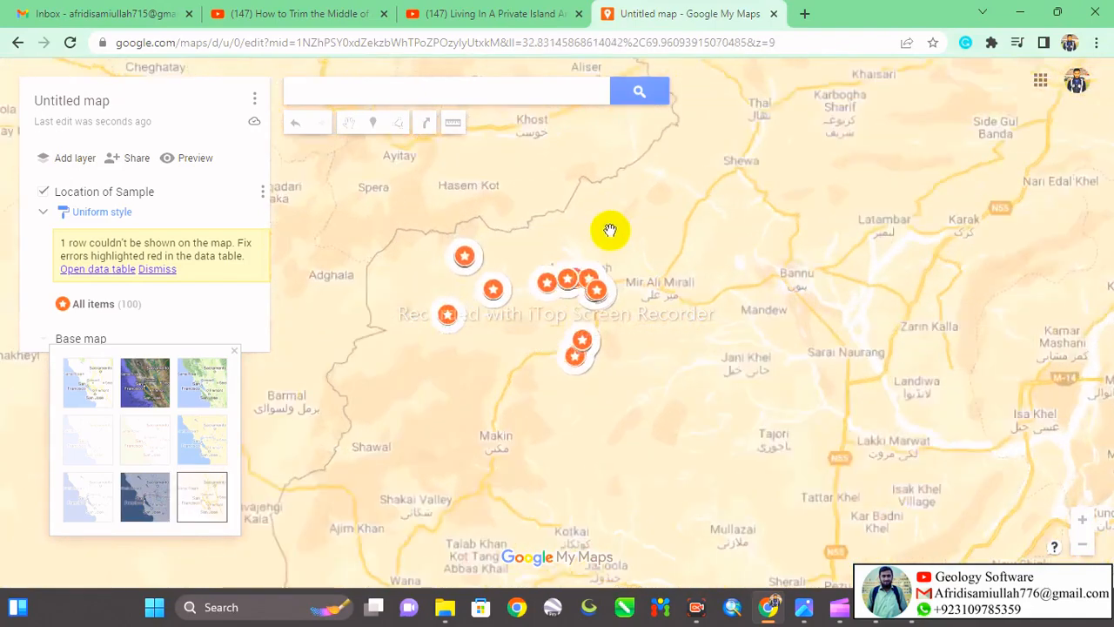
scroll(609, 230, "up", 1)
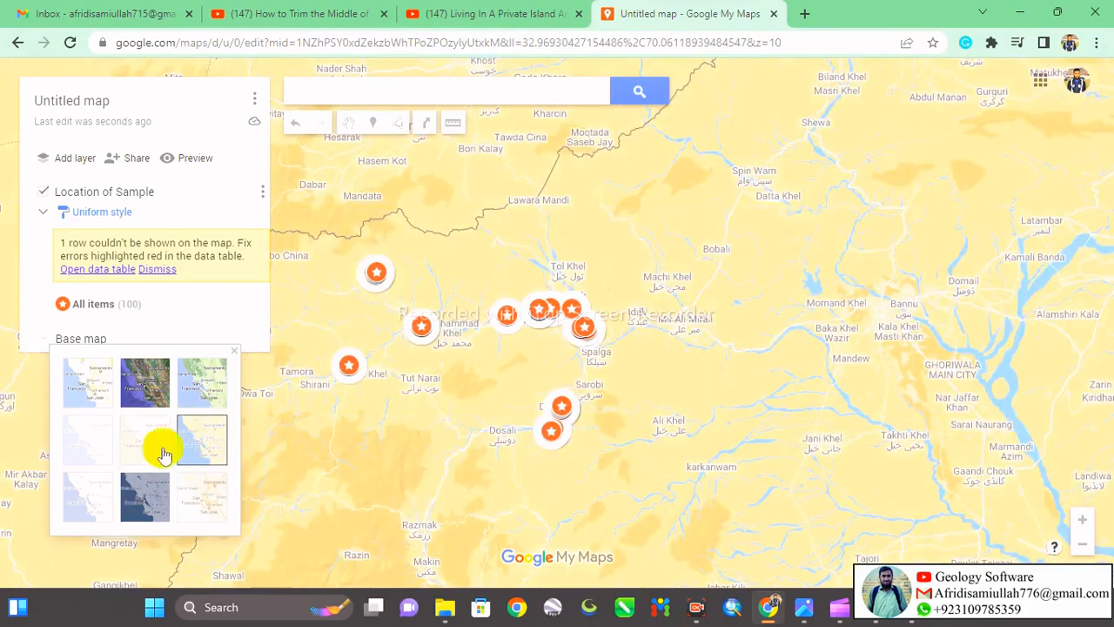
left_click(92, 443)
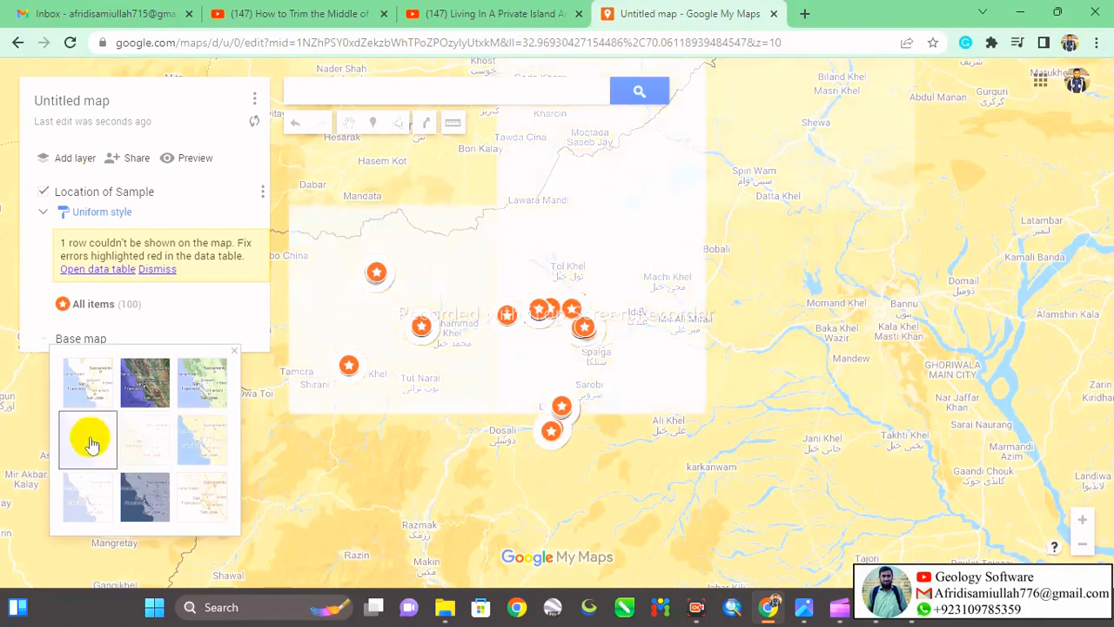
scroll(501, 421, "up", 2)
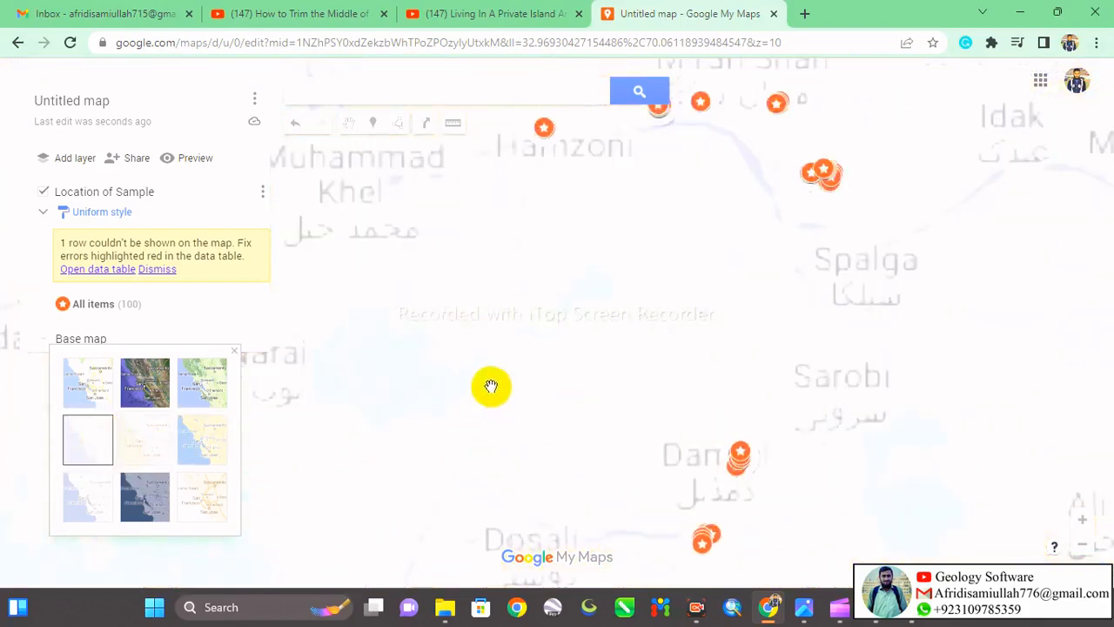
scroll(467, 394, "down", 1)
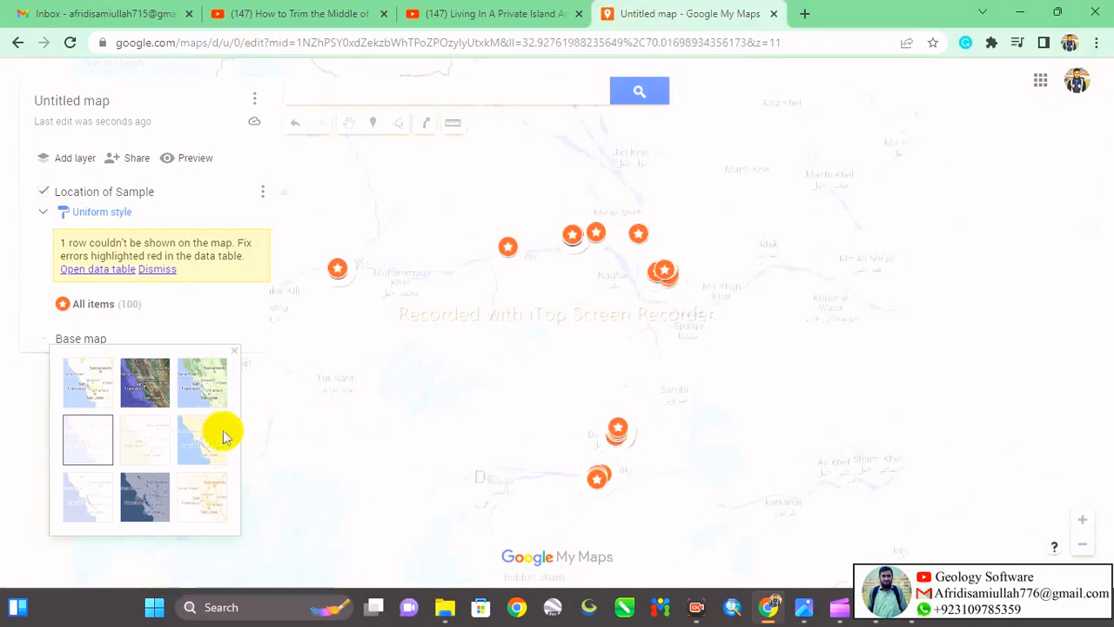
Step: Set the base map to the terrain style with shaded relief and check the sample markers on it
left_click(216, 386)
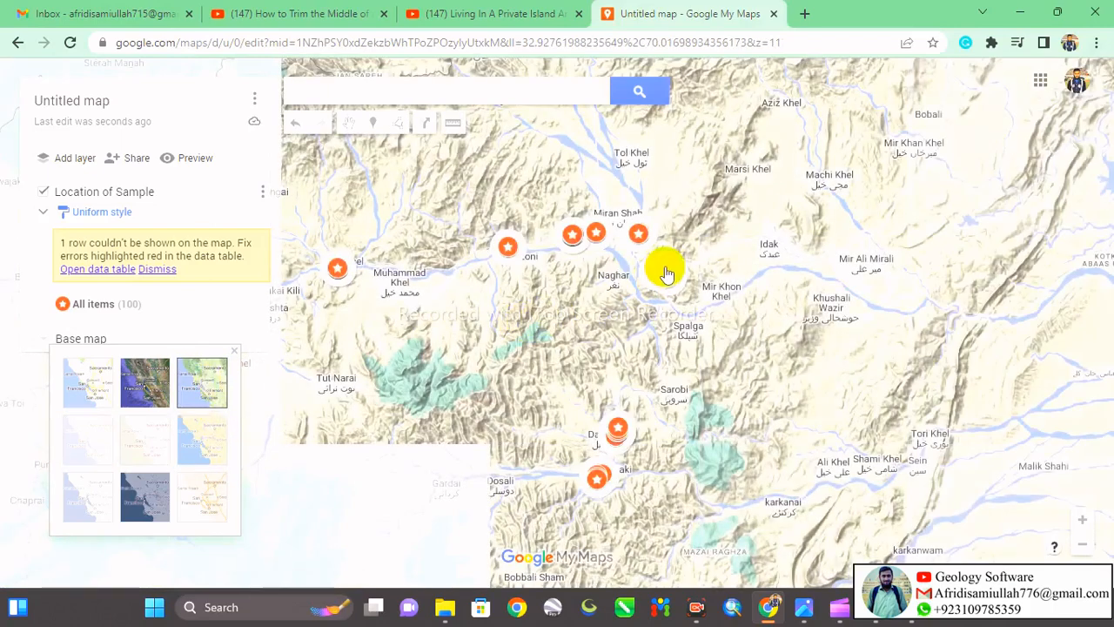
scroll(561, 287, "up", 1)
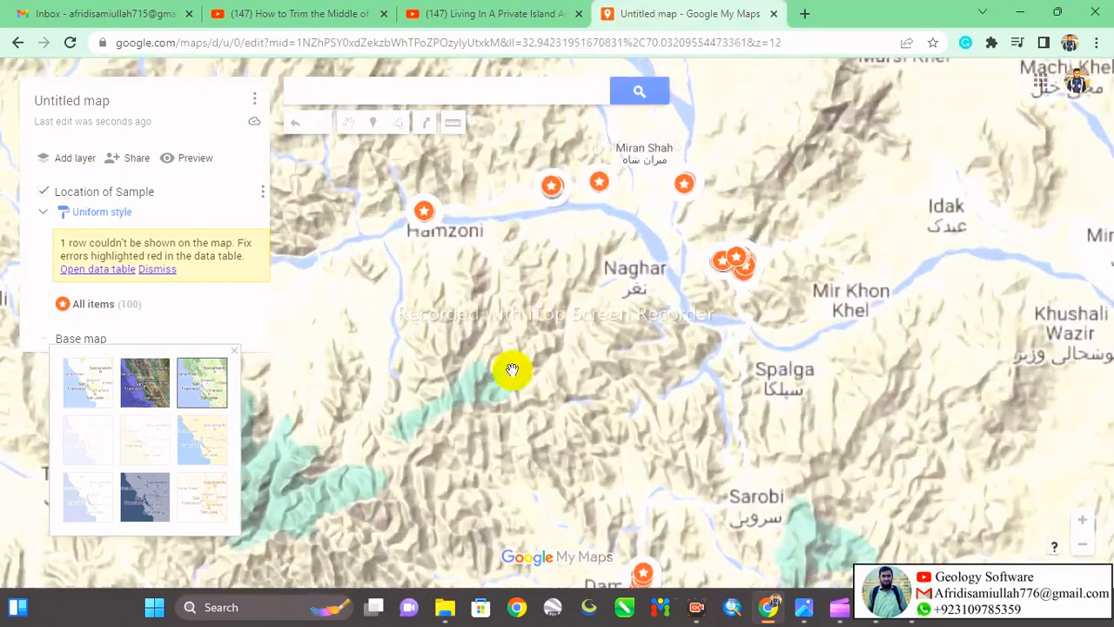
scroll(557, 319, "down", 1)
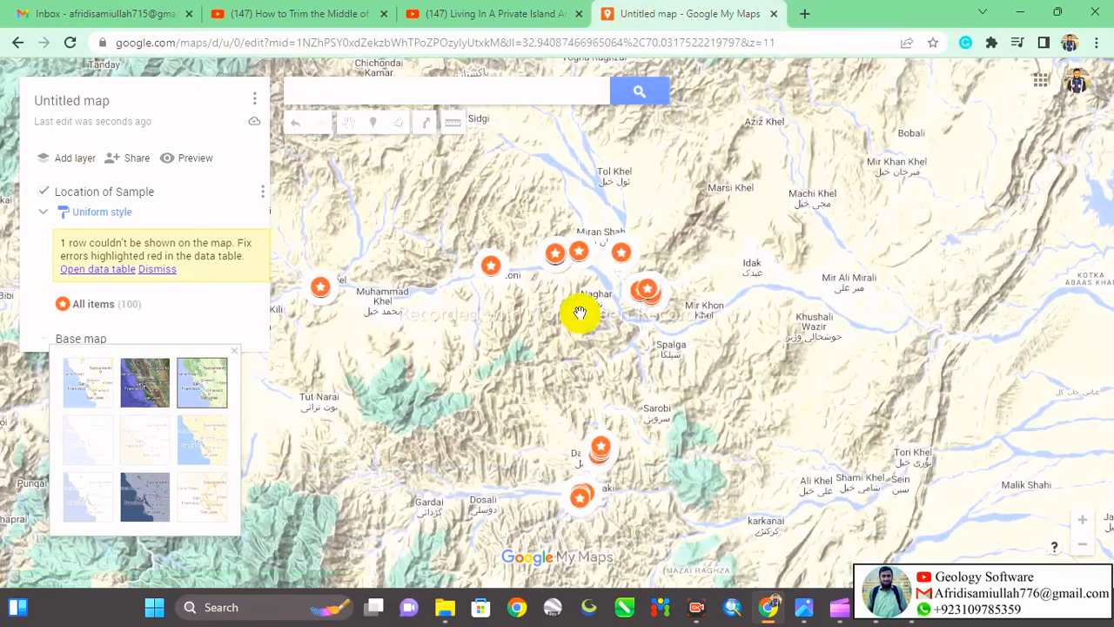
scroll(580, 313, "down", 1)
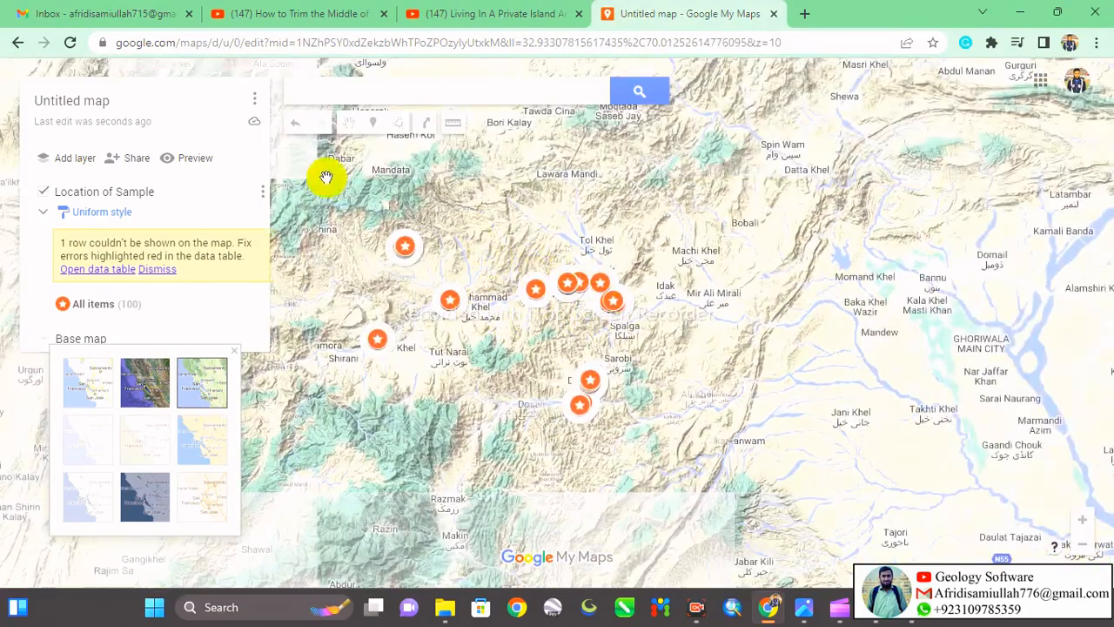